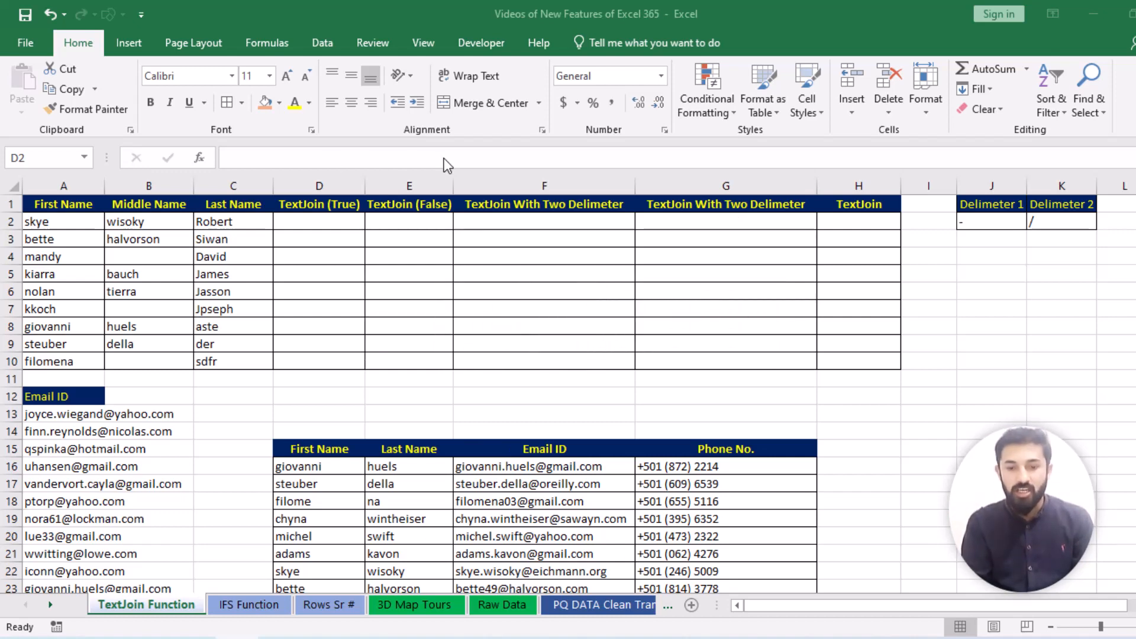
Enter =TEXTJOIN(",",TRUE,A2:C2) in D2 to join the first row's names with commas, ignoring empty cells.
left_click(294, 218)
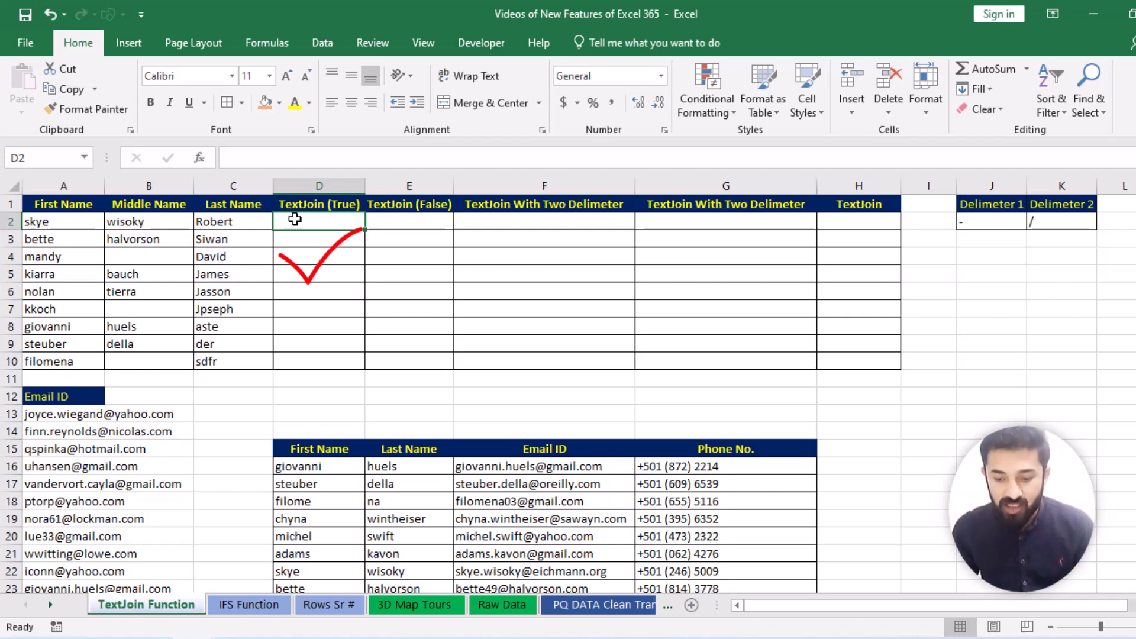
type("=")
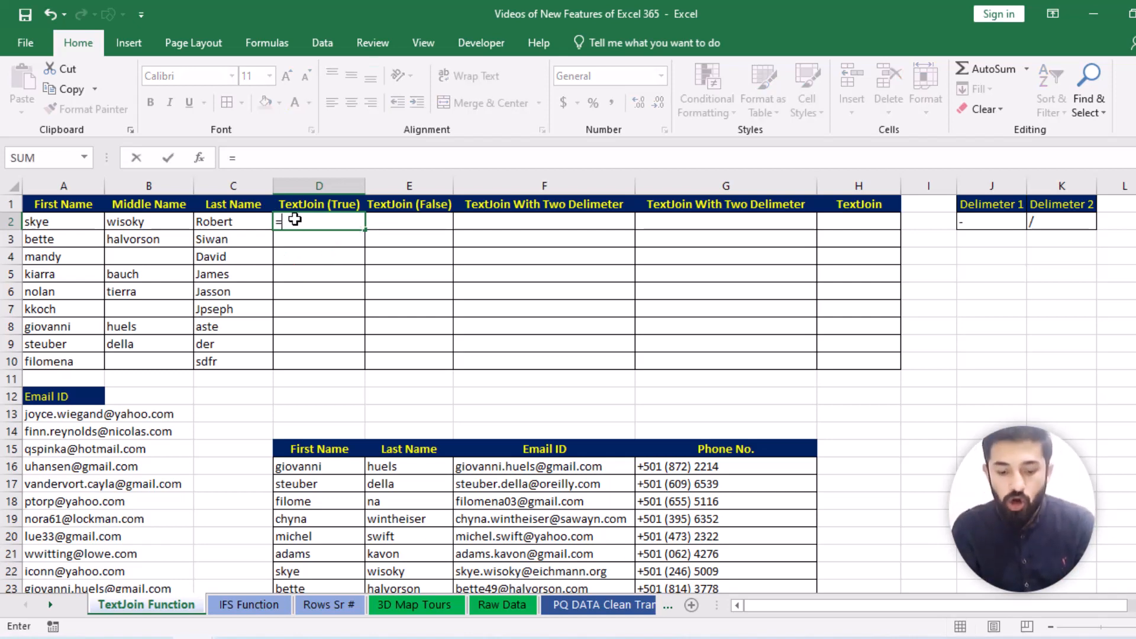
type("text")
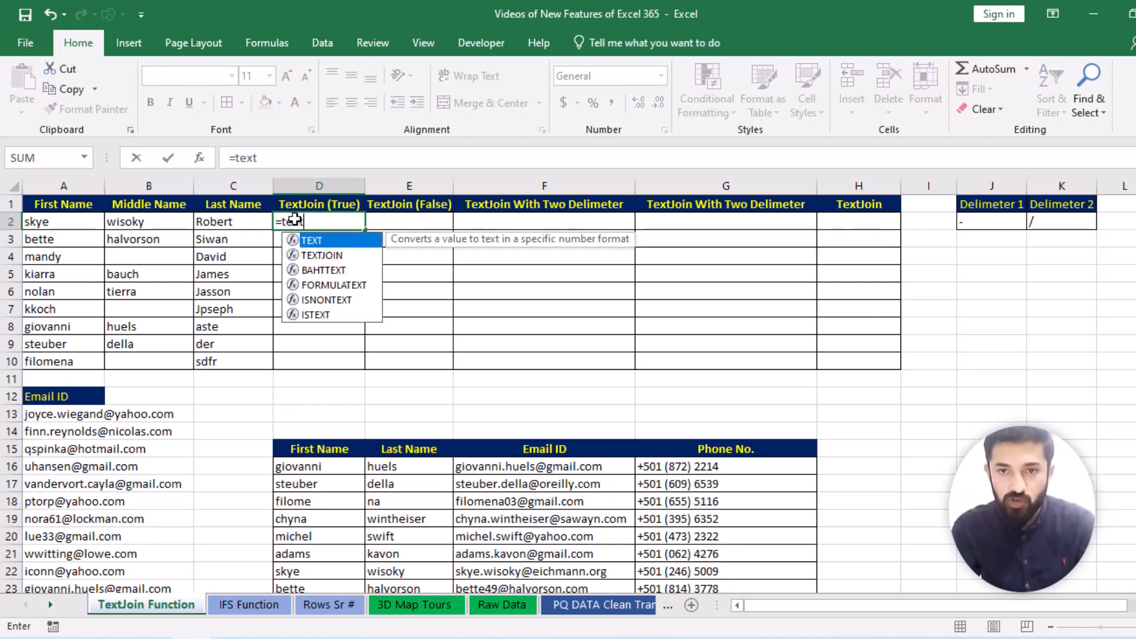
key("Down")
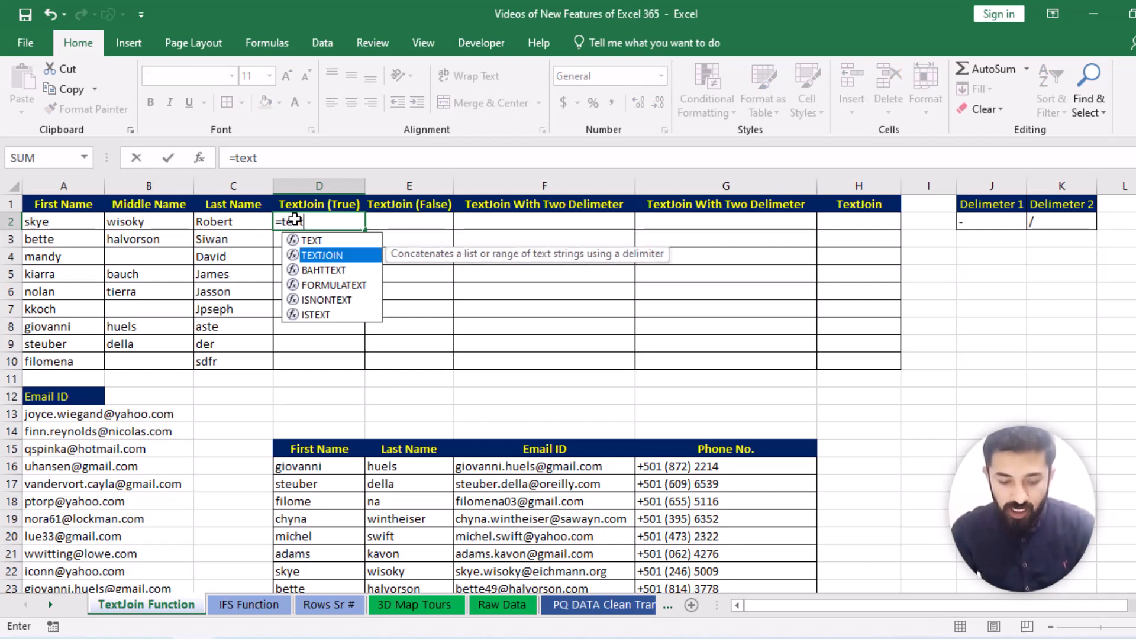
key("Tab")
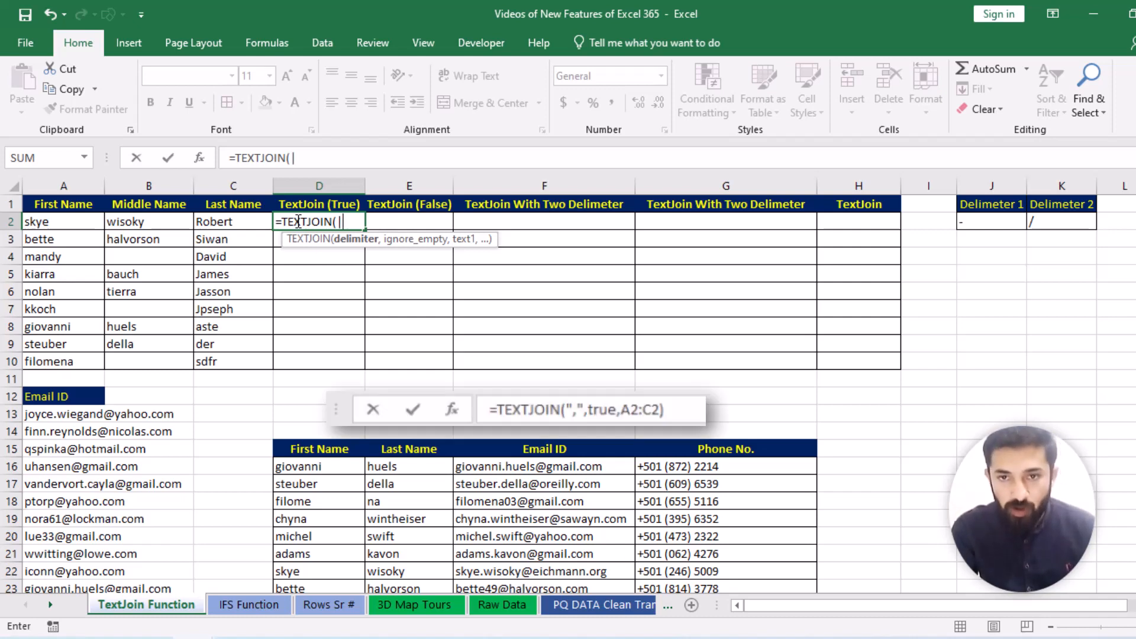
type("\"")
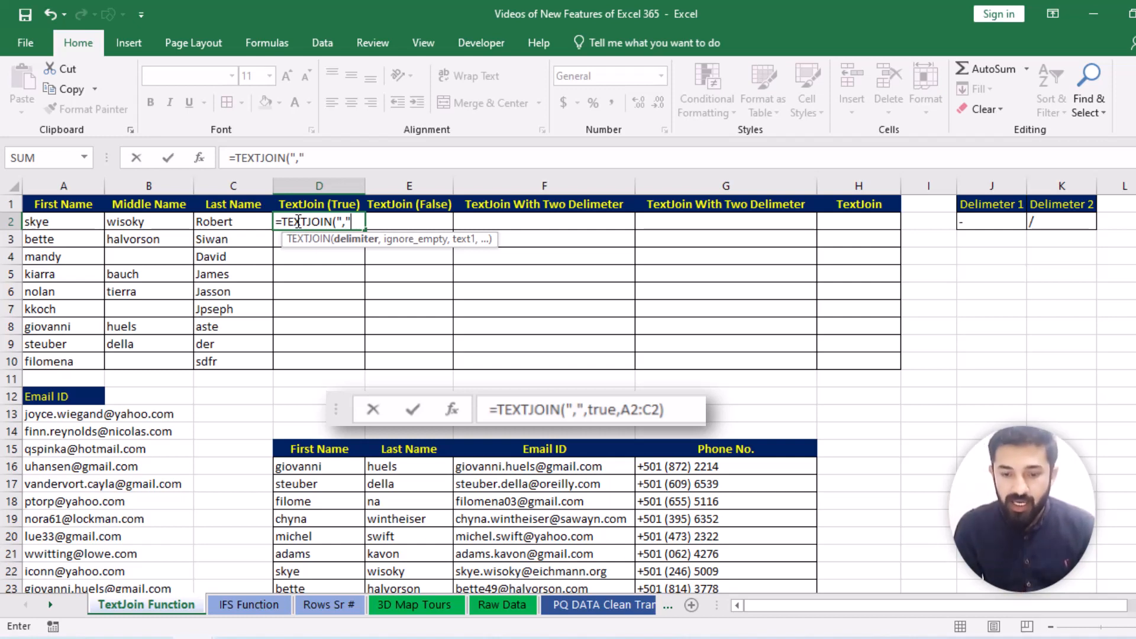
type(",")
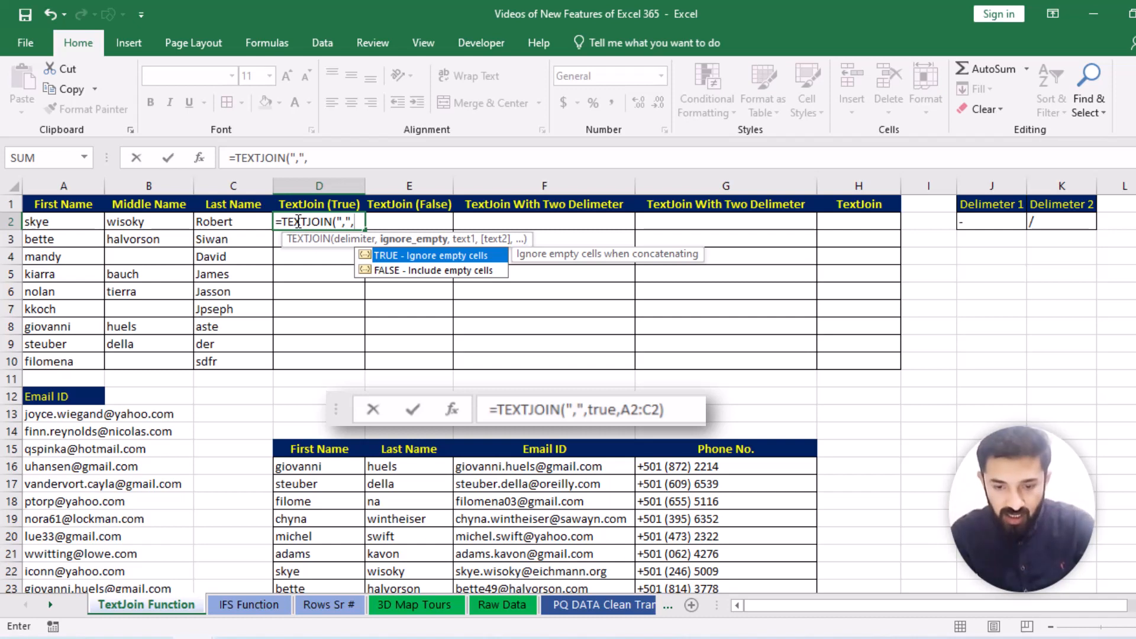
type("tru")
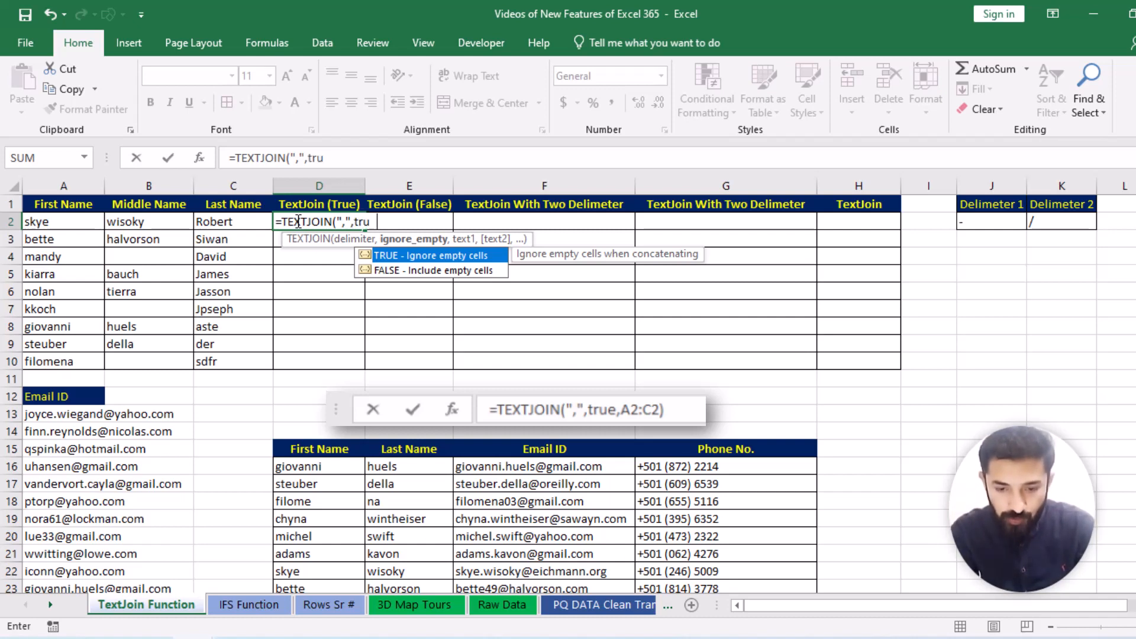
type("e,")
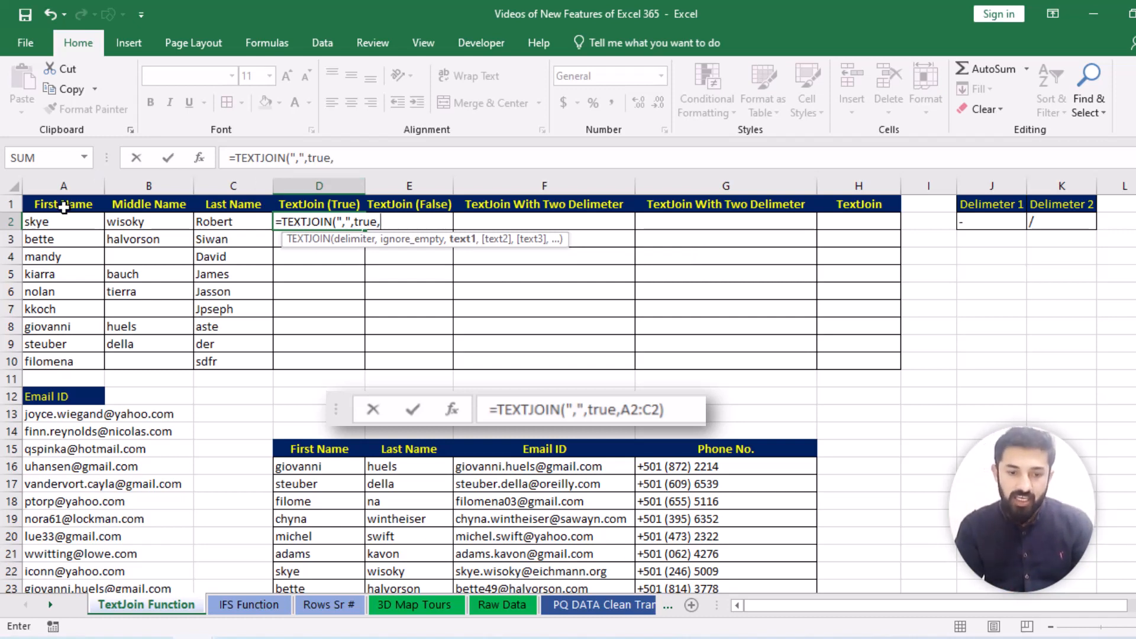
left_click_drag(54, 222, 218, 224)
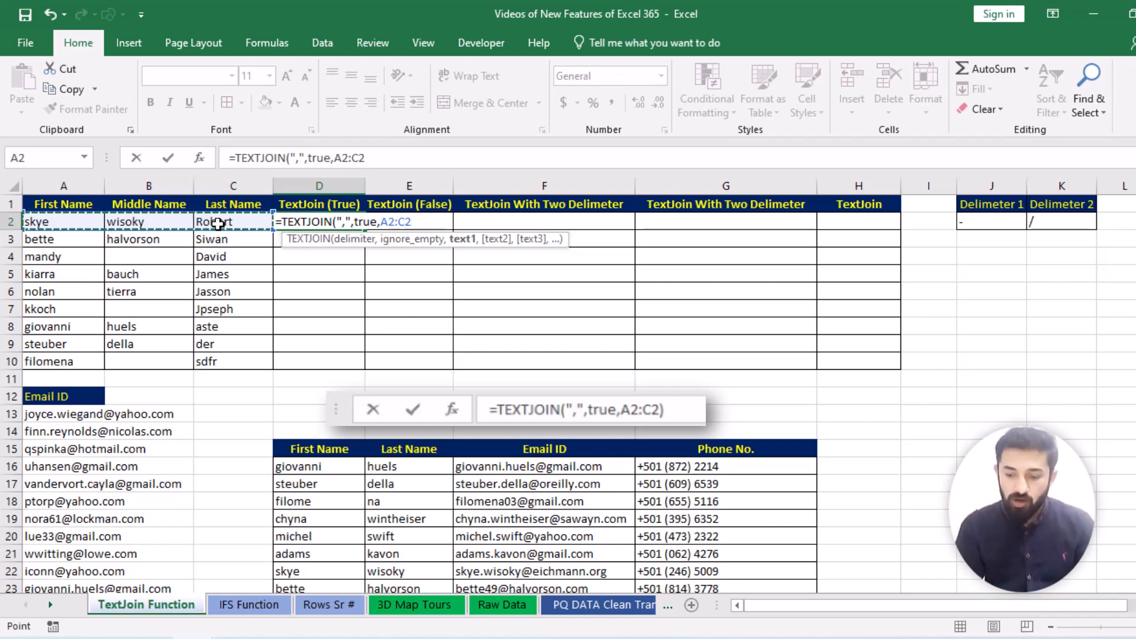
type(")")
key("Return")
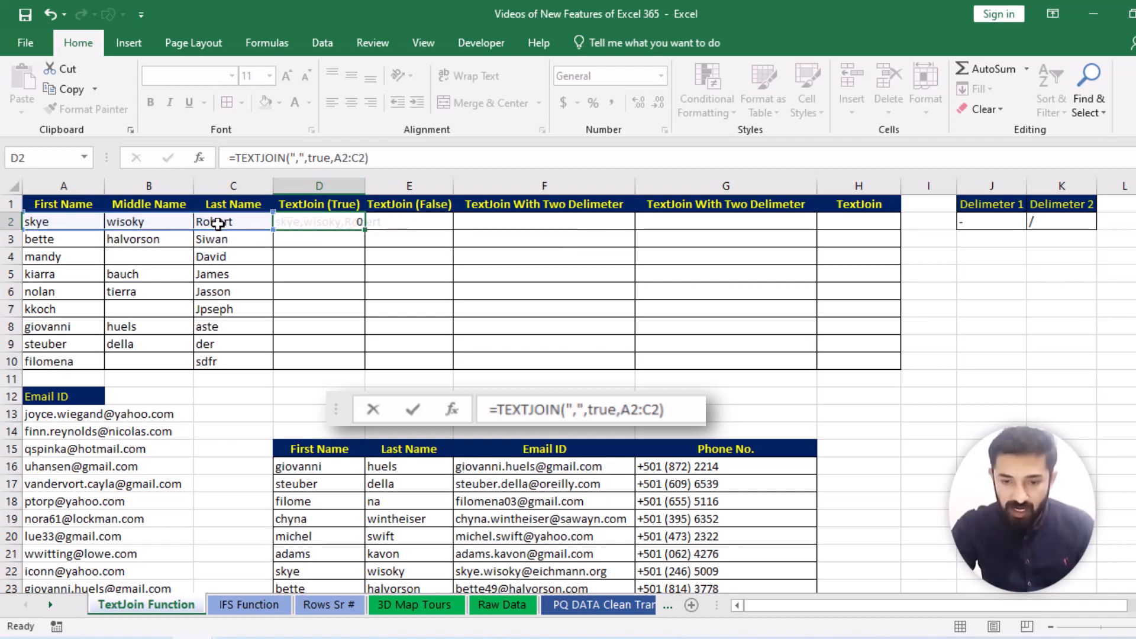
Autofit column D's width and fill the D2 formula down through D10.
double_click(366, 185)
left_click(340, 223)
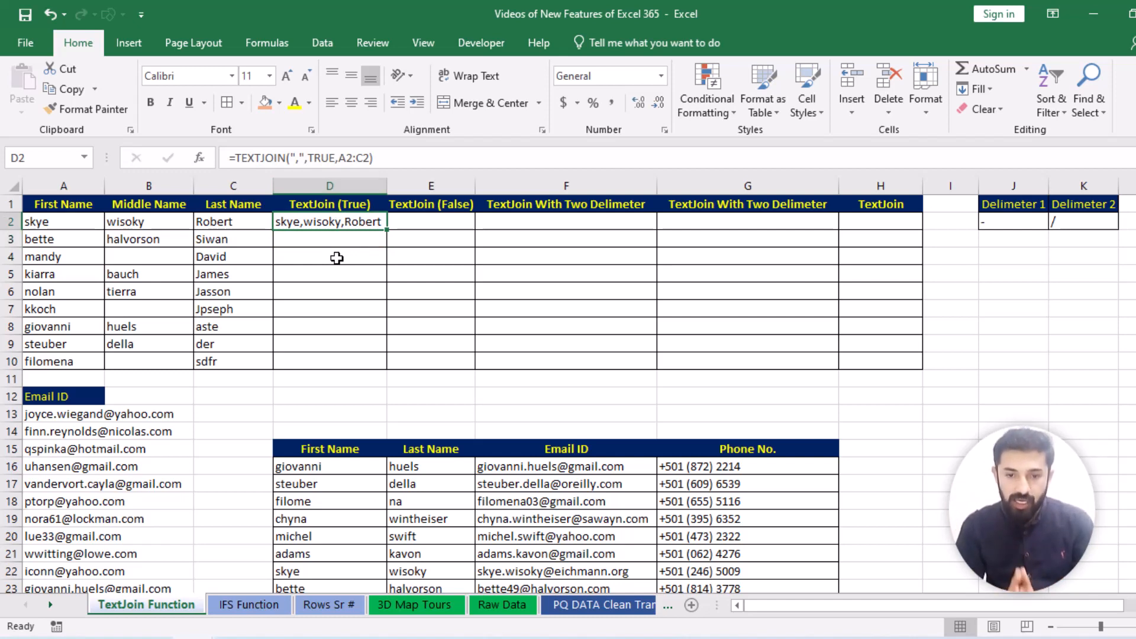
left_click_drag(386, 230, 388, 370)
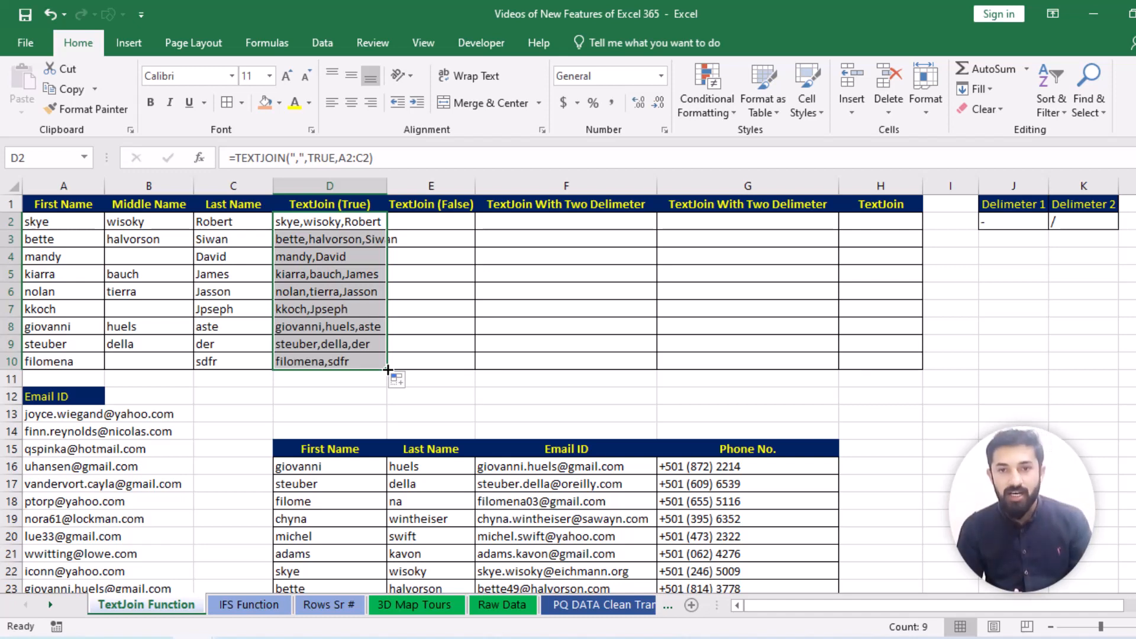
Copy the D2 formula into E2 and move its text range to A2:C2.
left_click(419, 224)
left_click(388, 222)
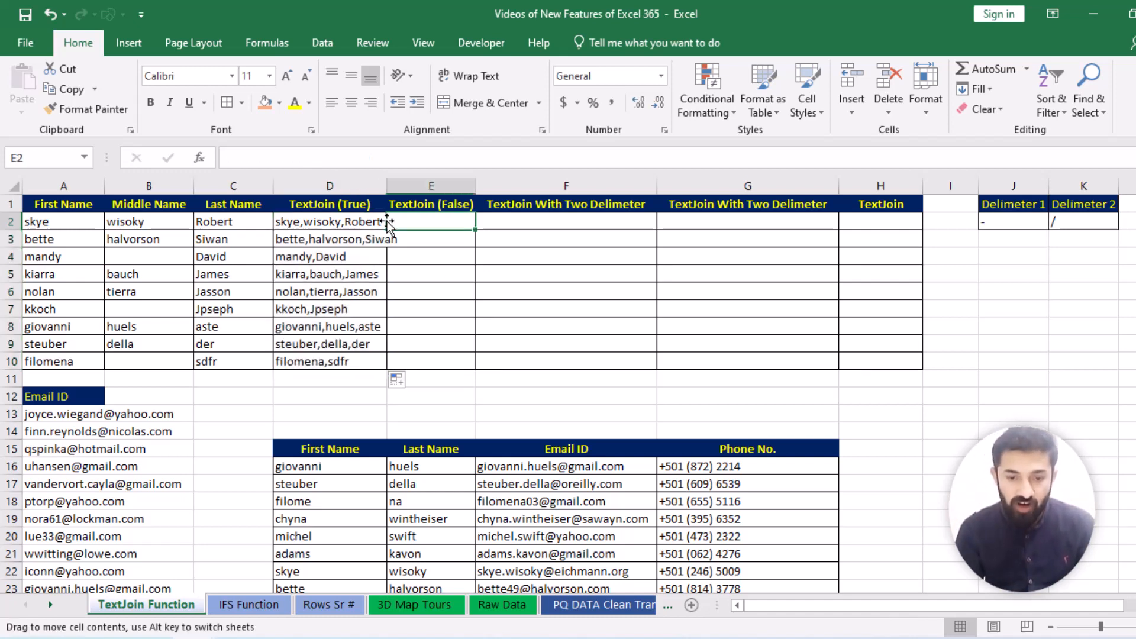
left_click(380, 221)
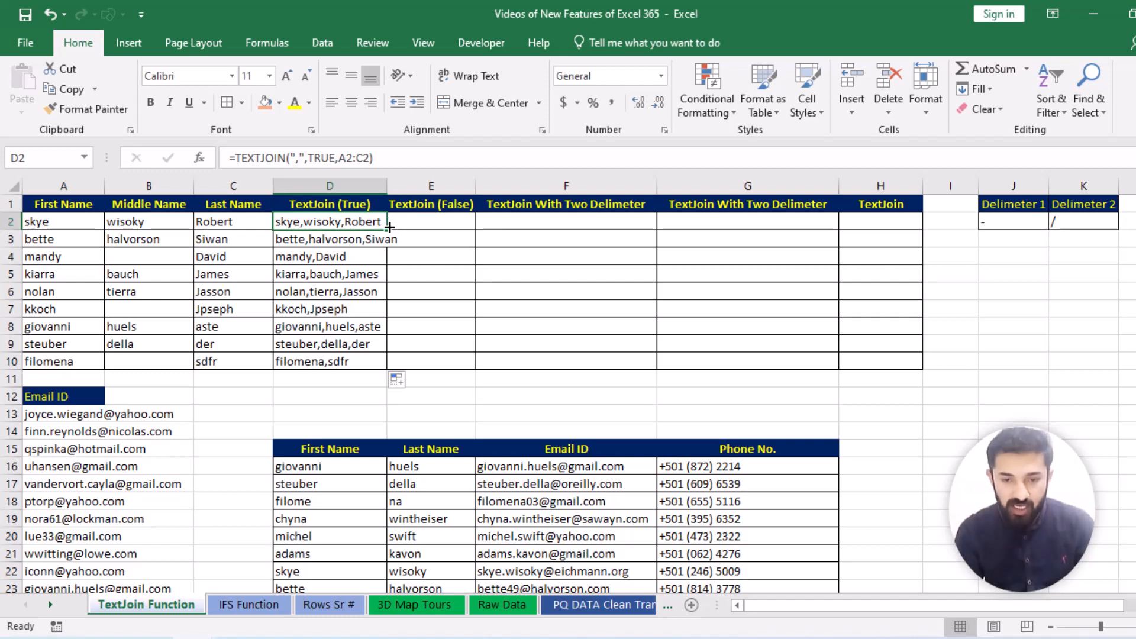
key("ctrl+c")
left_click(400, 221)
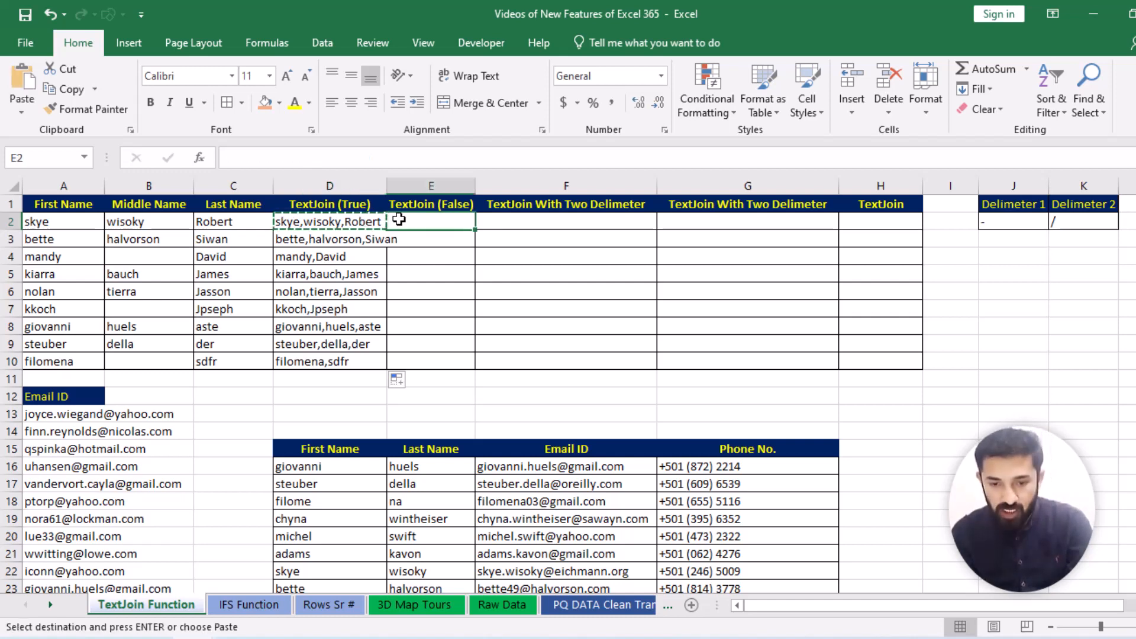
key("ctrl+v")
double_click(415, 221)
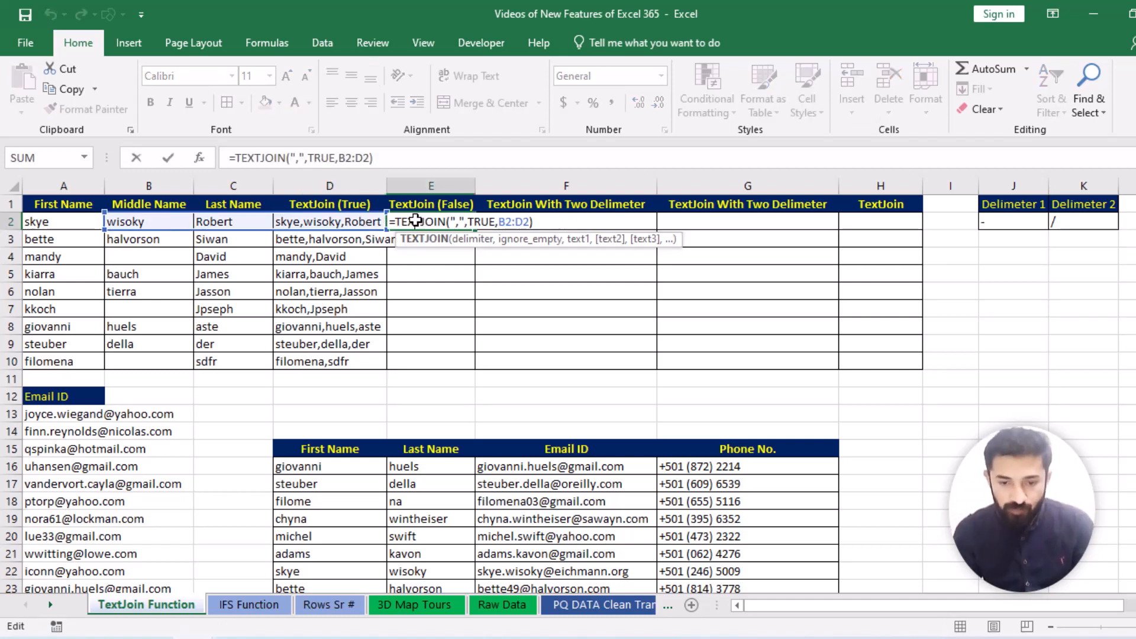
left_click_drag(289, 231, 216, 233)
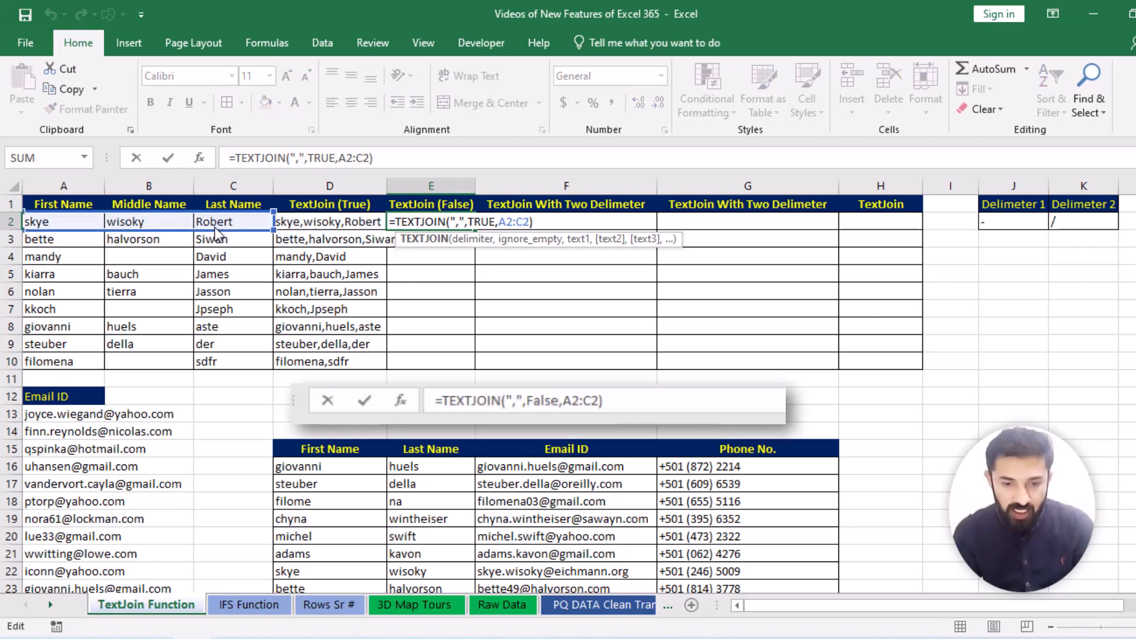
Set the ignore_empty argument of the TEXTJOIN formula in E2 to FALSE.
left_click(499, 222)
left_click_drag(496, 222, 472, 221)
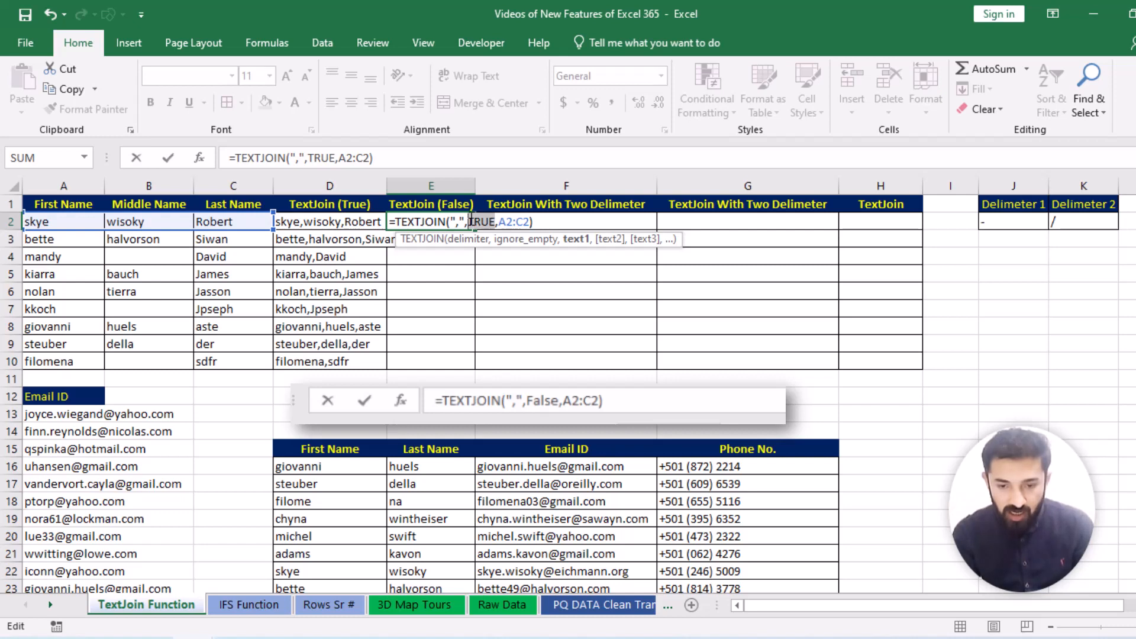
type("Fa")
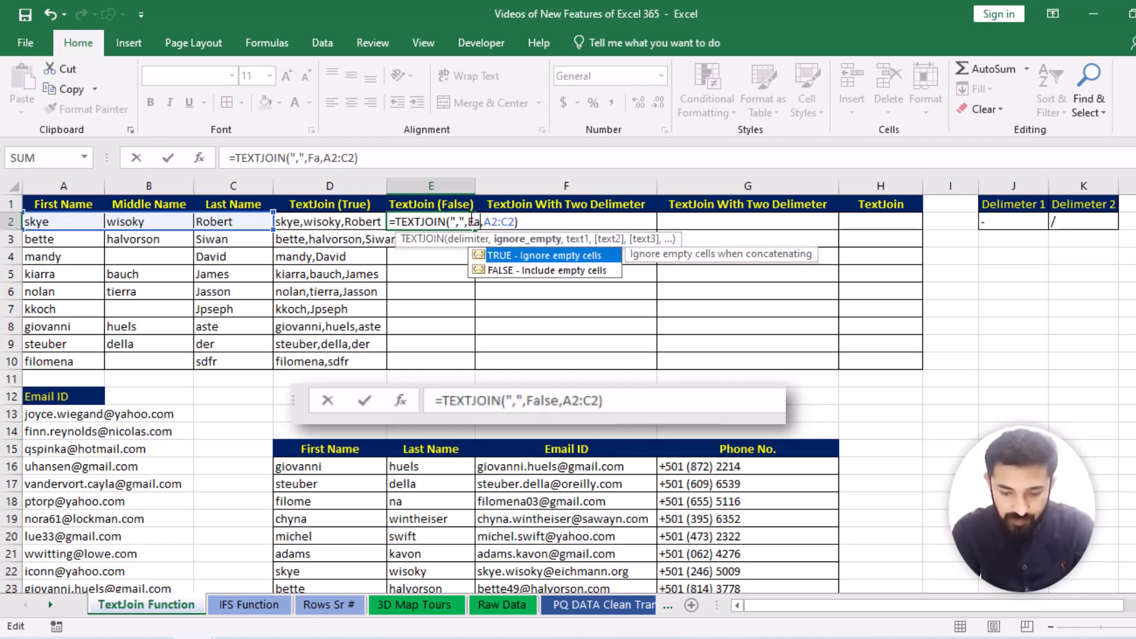
type("lse")
key("ctrl+Return")
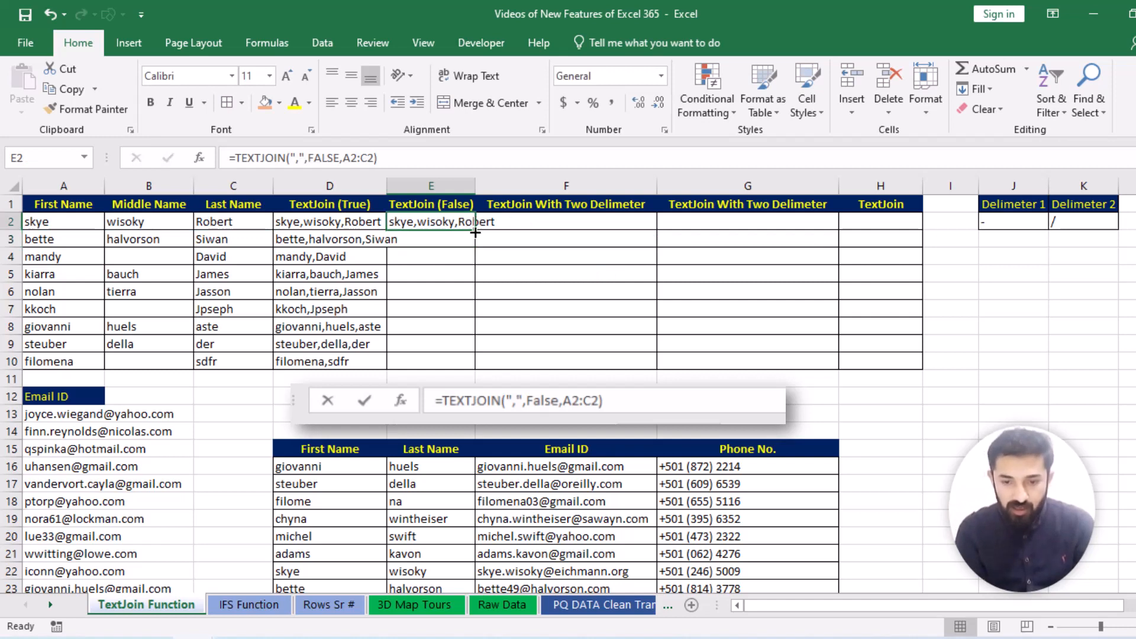
Fill the E2 formula down through E10 and autofit column E's width.
left_click_drag(475, 232, 476, 367)
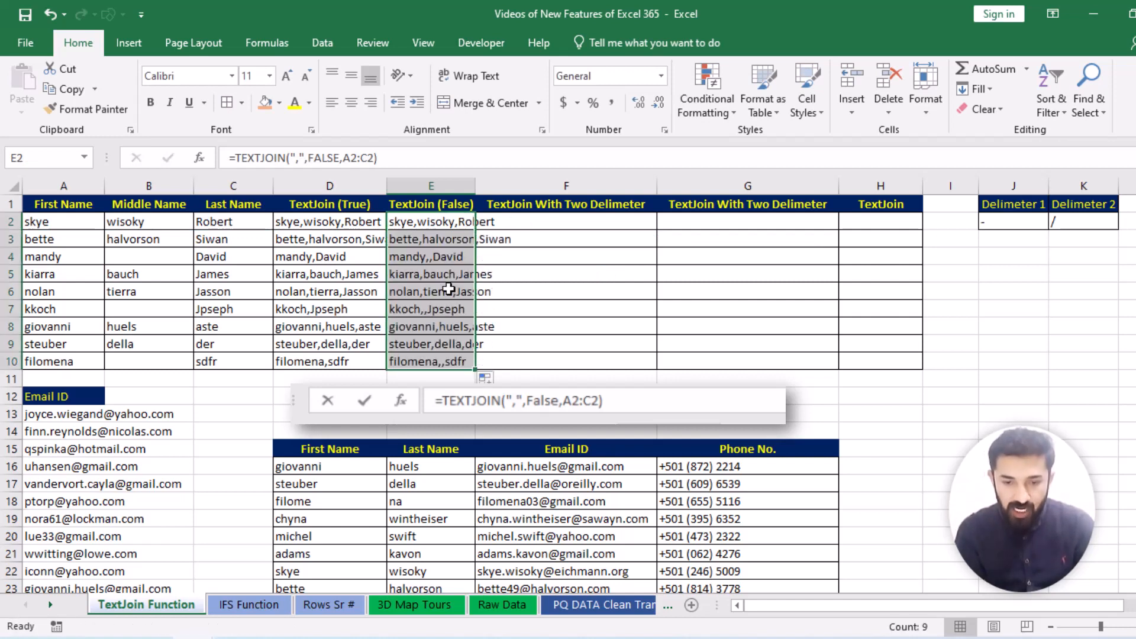
double_click(467, 193)
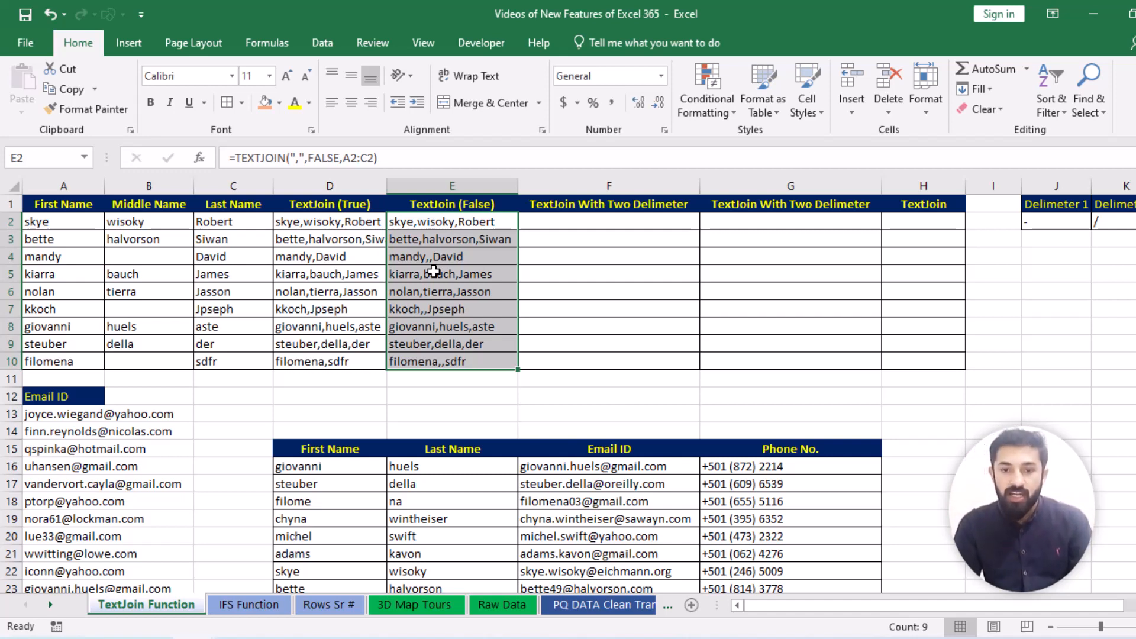
Start a TEXTJOIN formula in F2 with the delimiter array {"-","/"}.
left_click(602, 220)
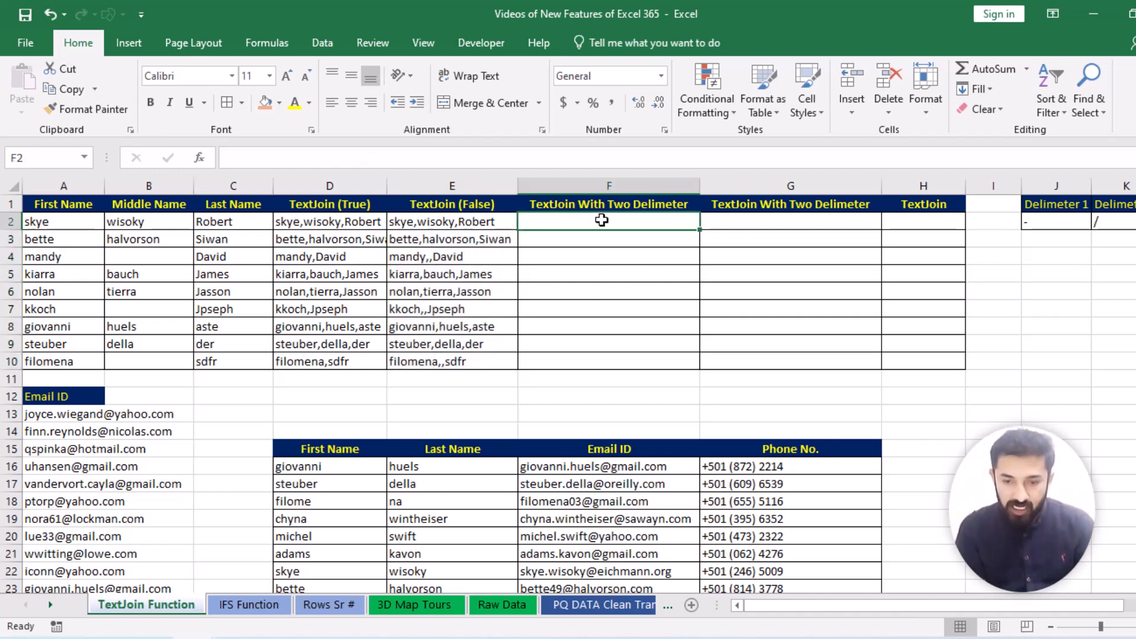
type("=te")
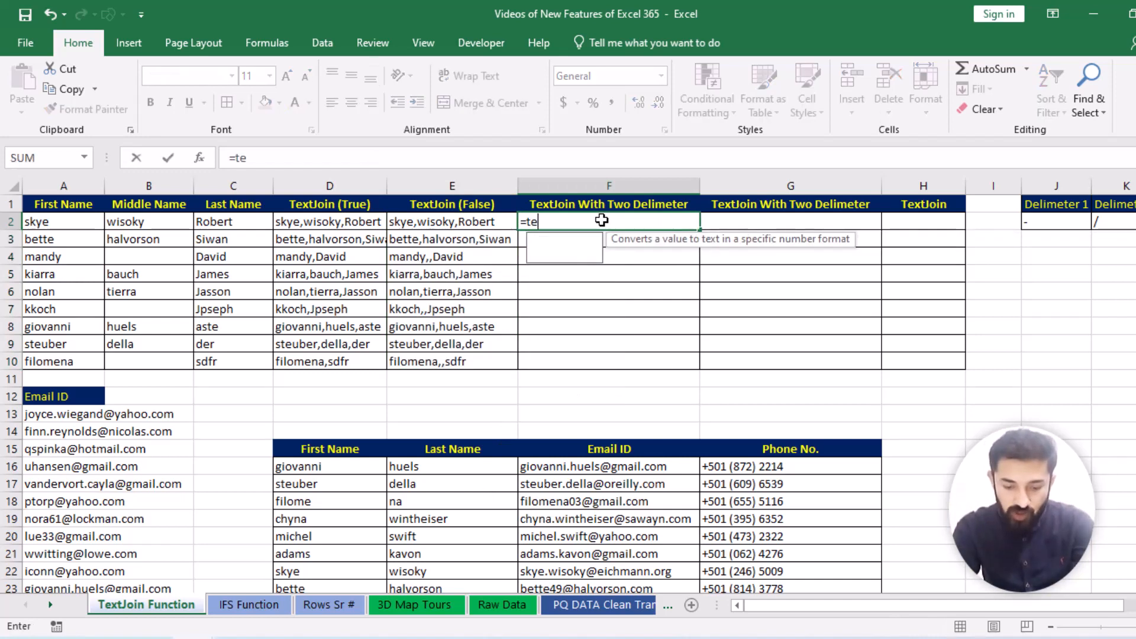
type("xt")
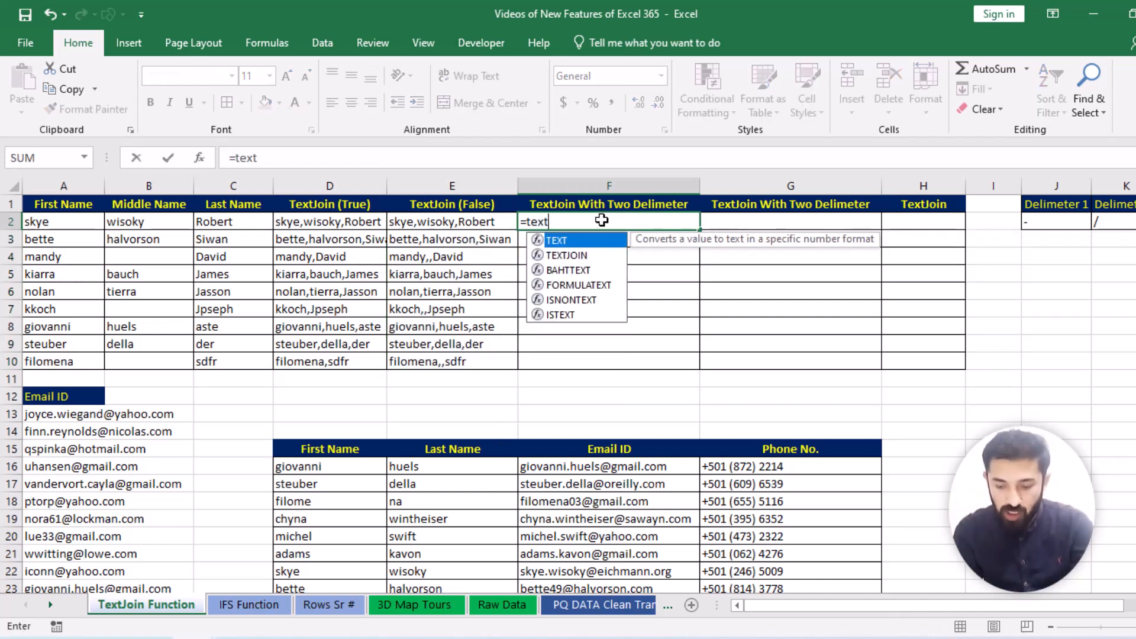
key("Down")
key("Tab")
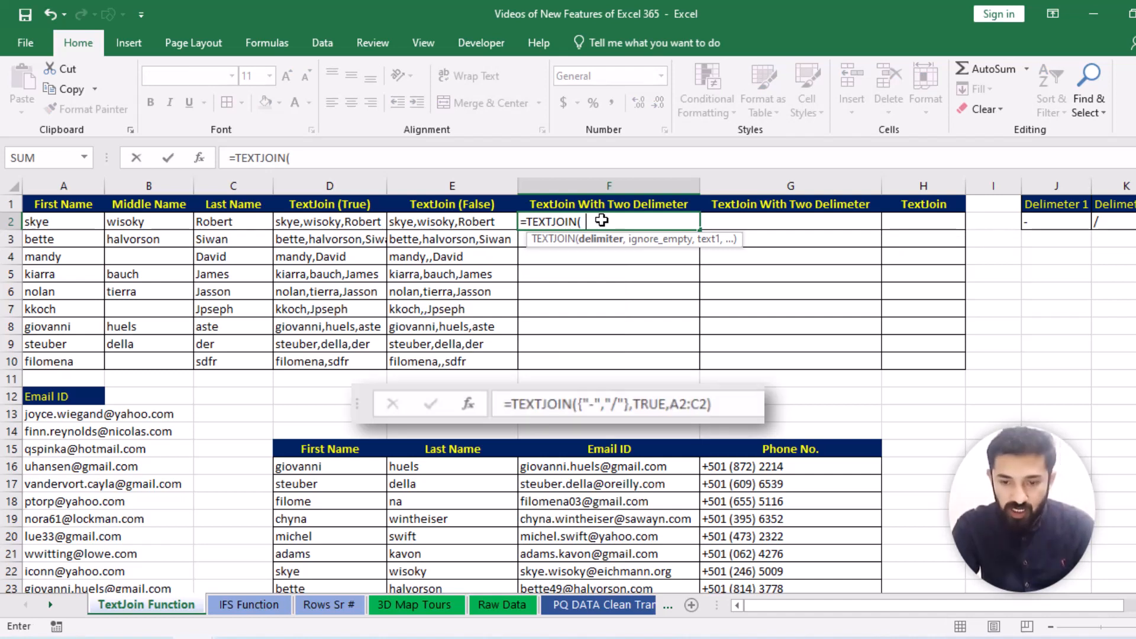
type("{")
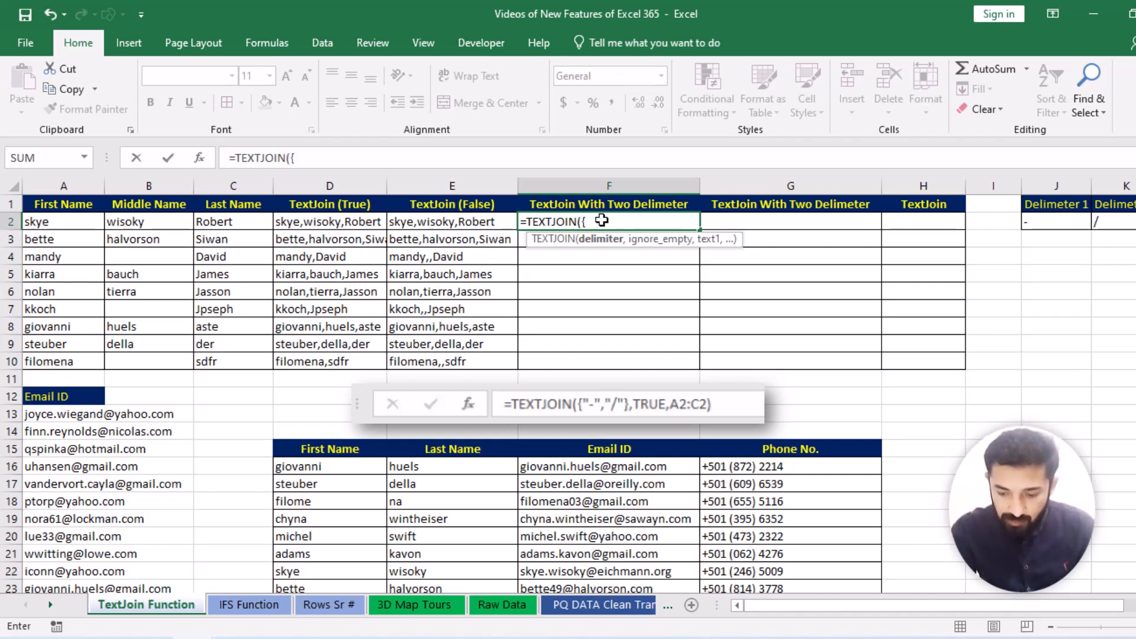
type("\"-\",")
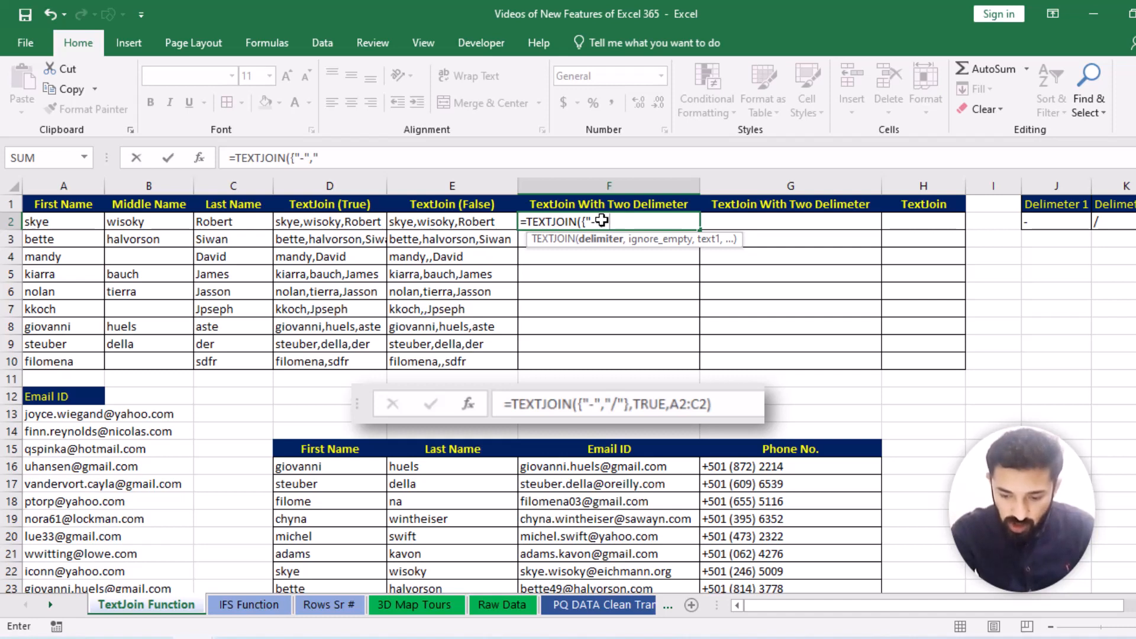
type("/")
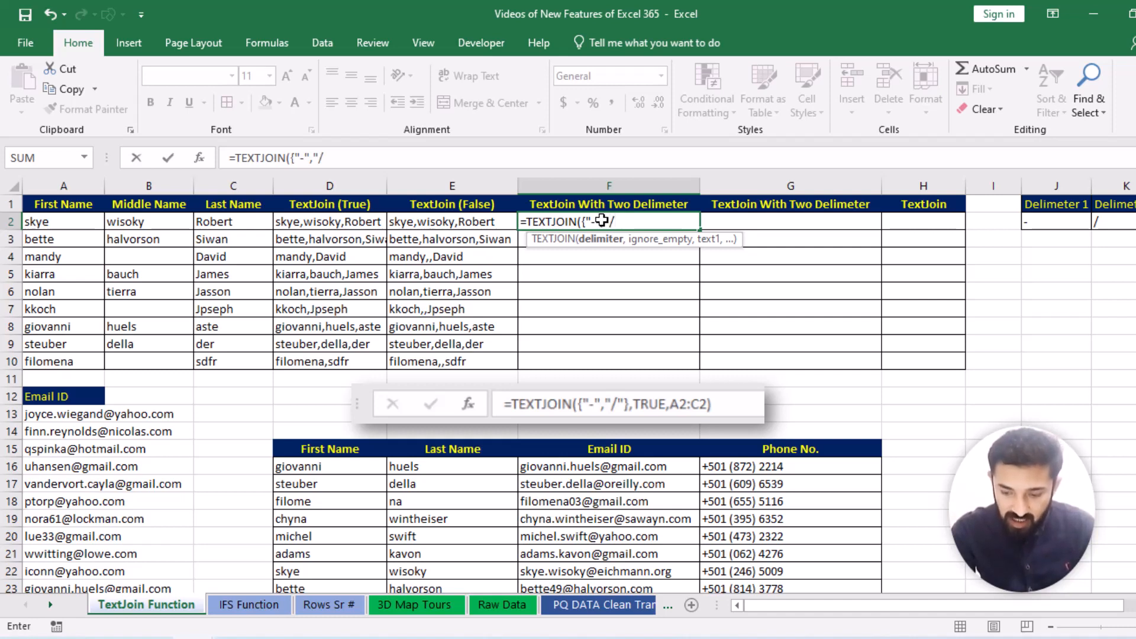
type("\"")
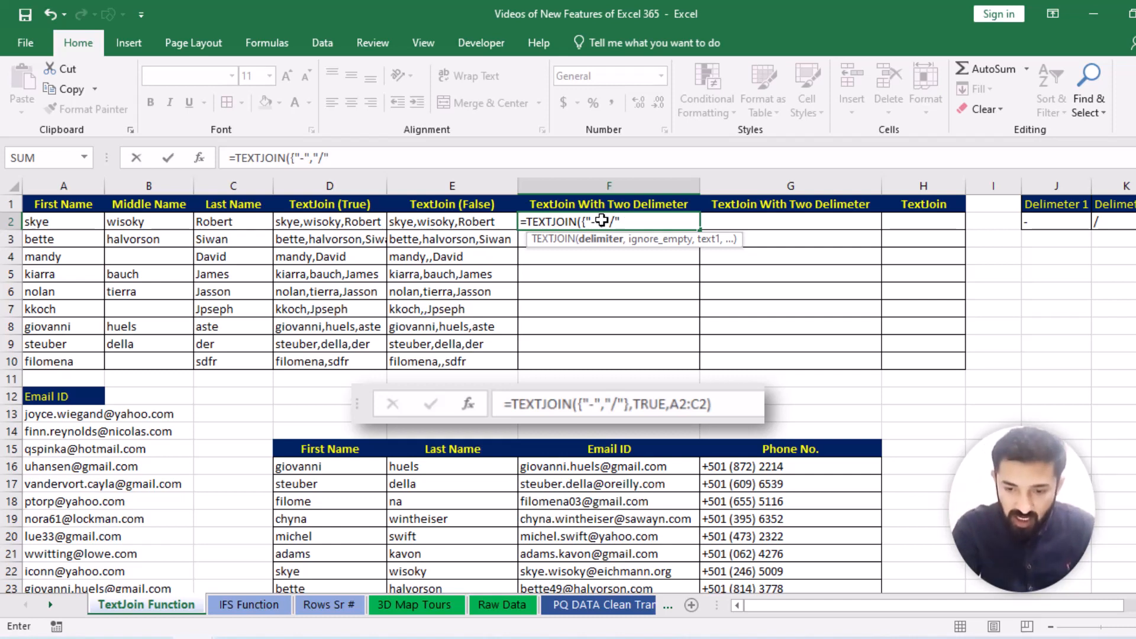
type("}")
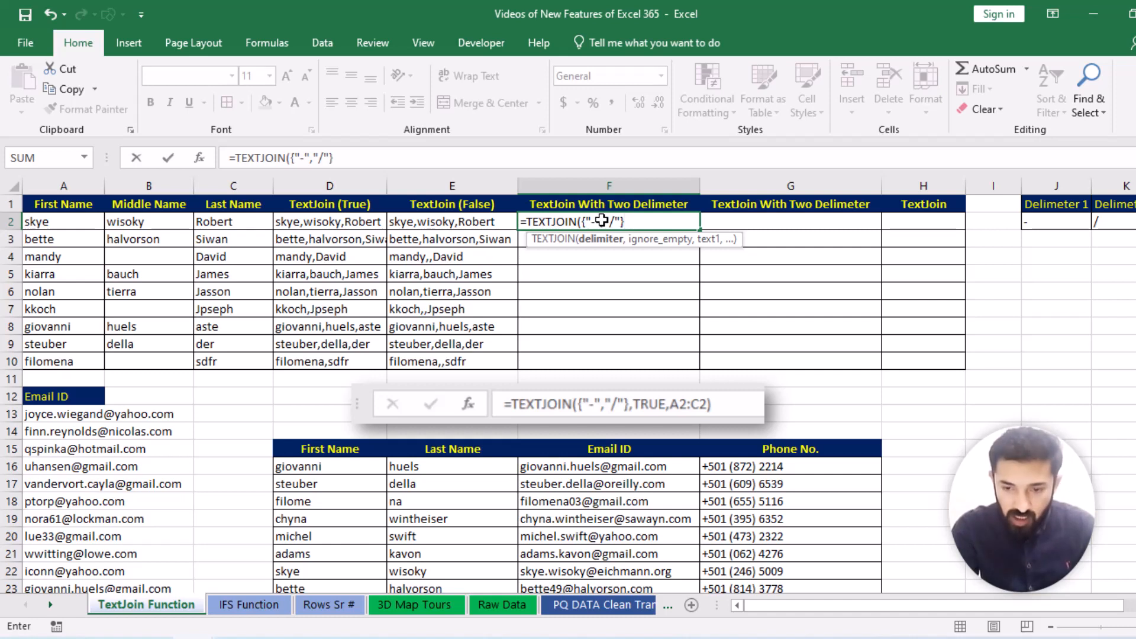
Complete the F2 formula with ignore_empty TRUE and text range A2:C2, and fill it down through F10.
type(",")
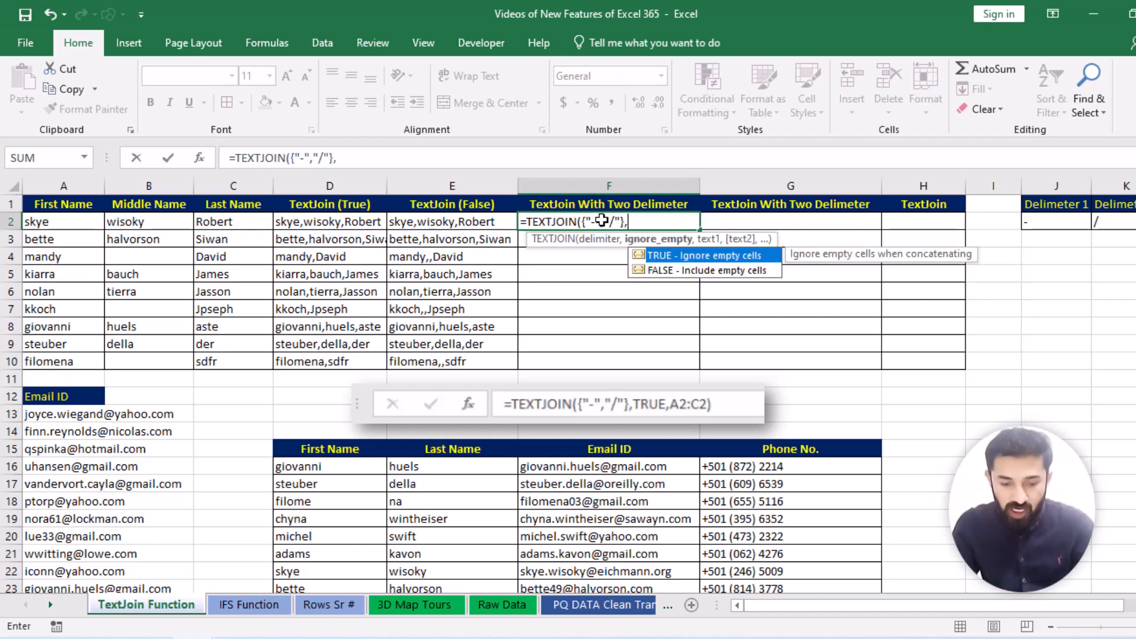
key("Tab")
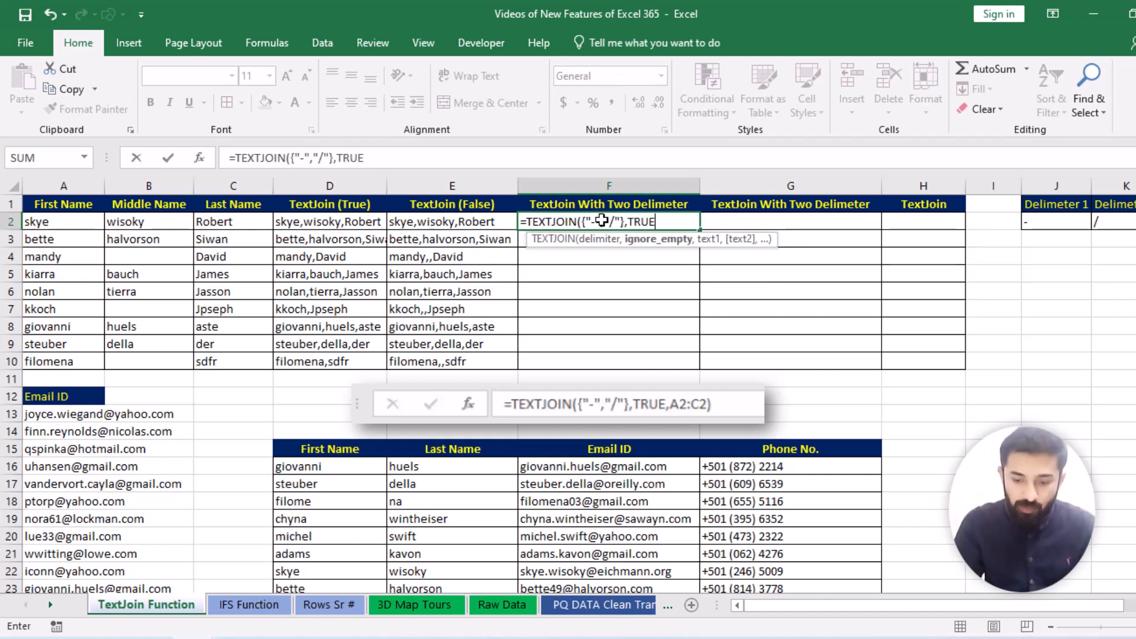
type(",")
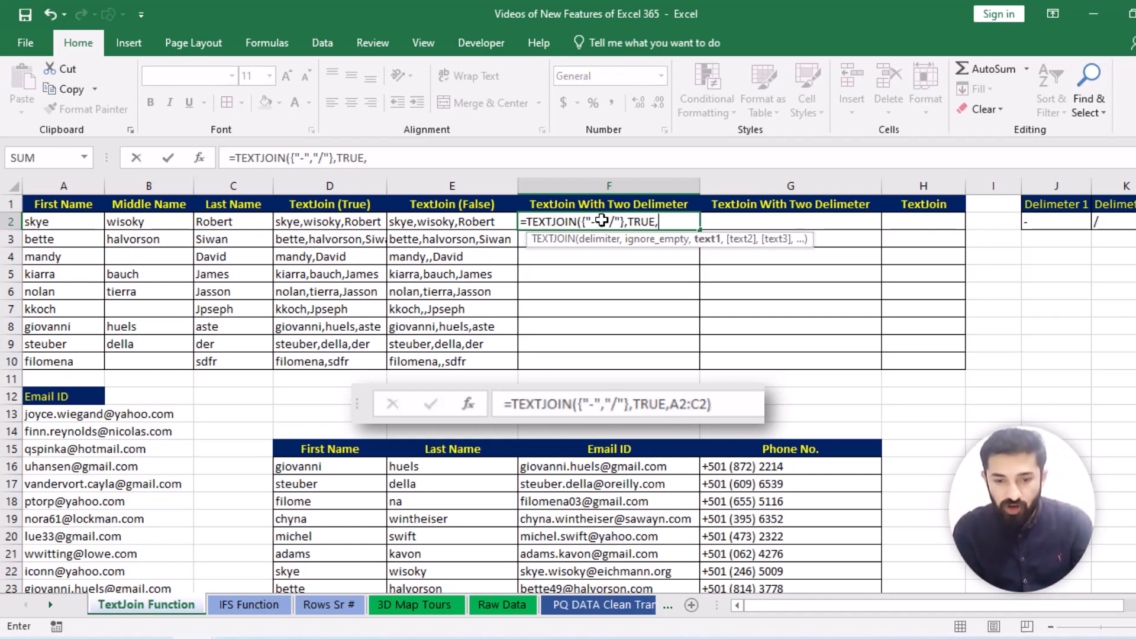
left_click_drag(27, 229, 244, 213)
key("Return")
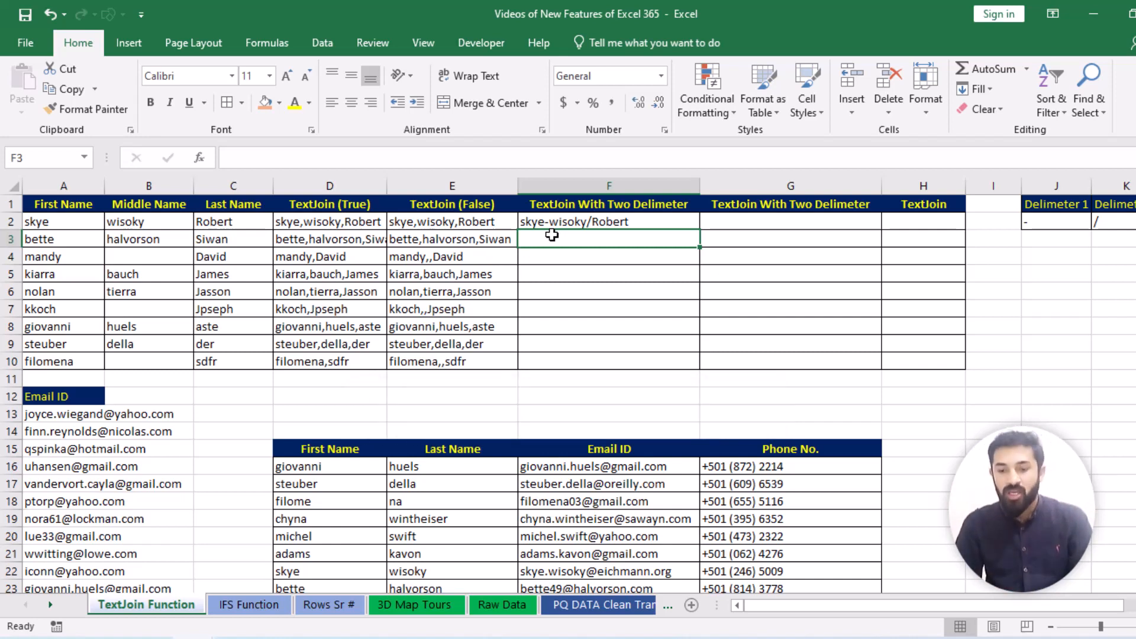
left_click(610, 225)
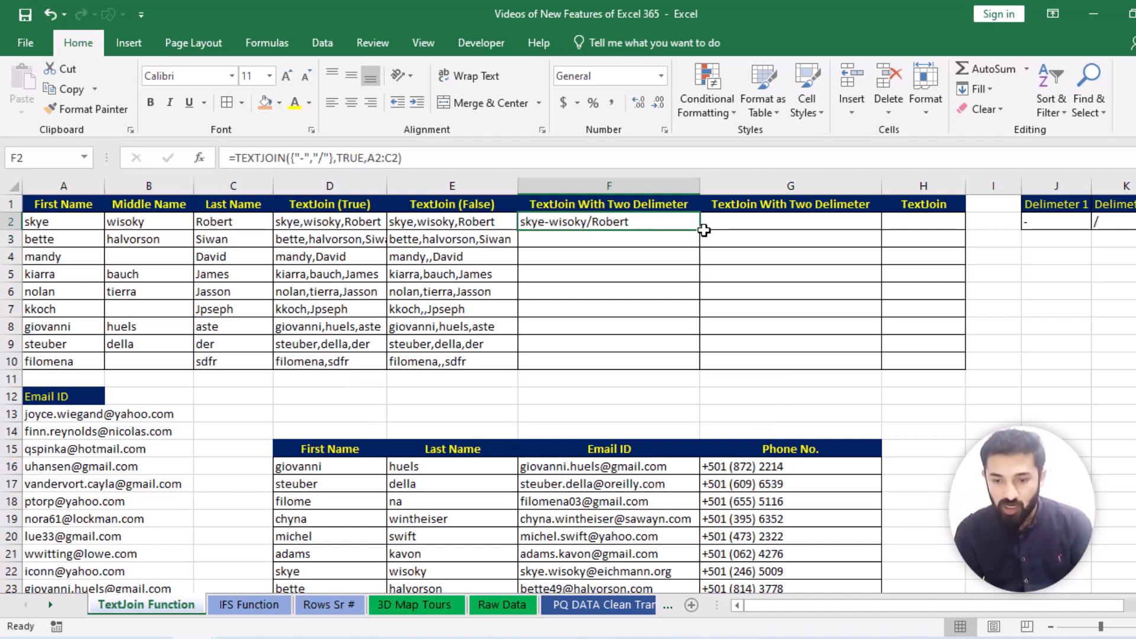
left_click_drag(700, 231, 699, 365)
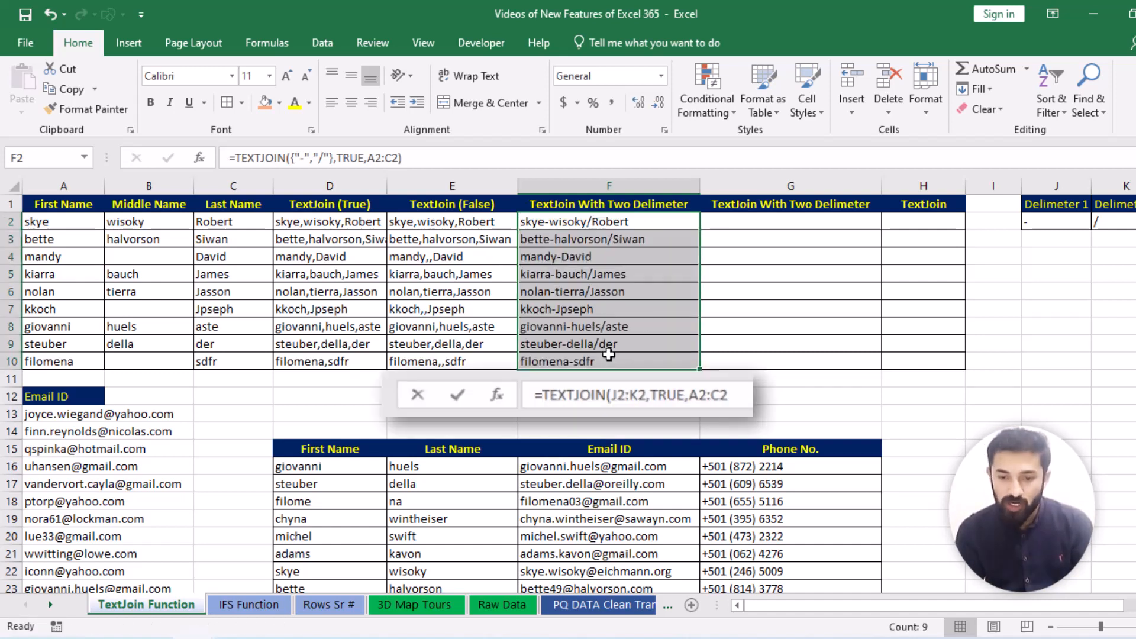
Enter =TEXTJOIN(J2:K2,TRUE,A2:C2) in G2, taking the delimiters from cells, and fill it down through G10.
left_click(787, 220)
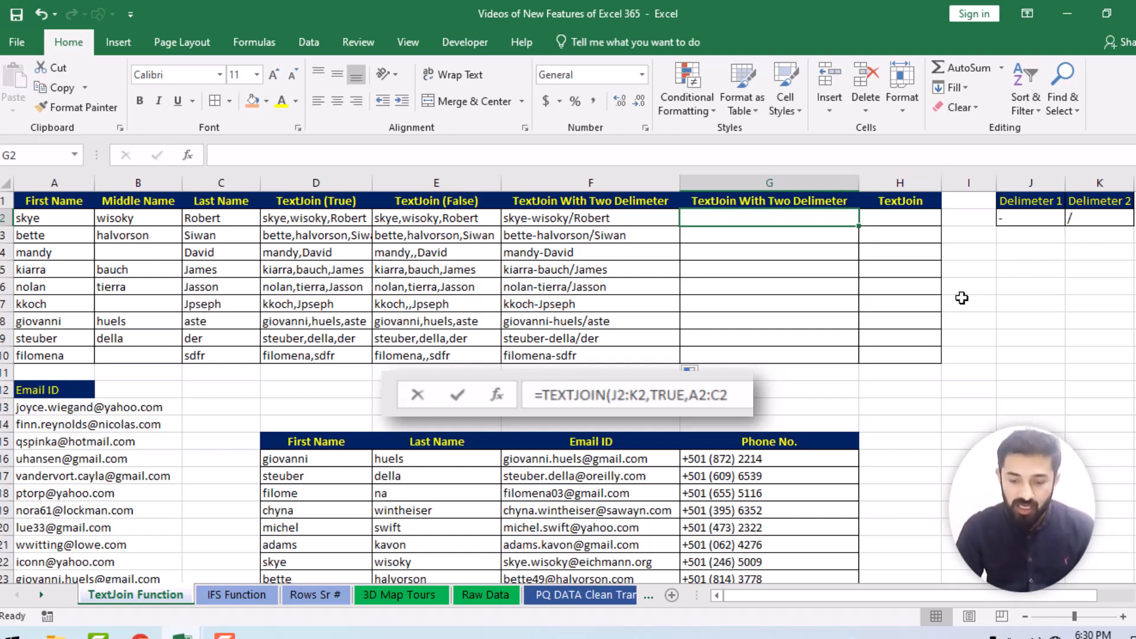
type("=text")
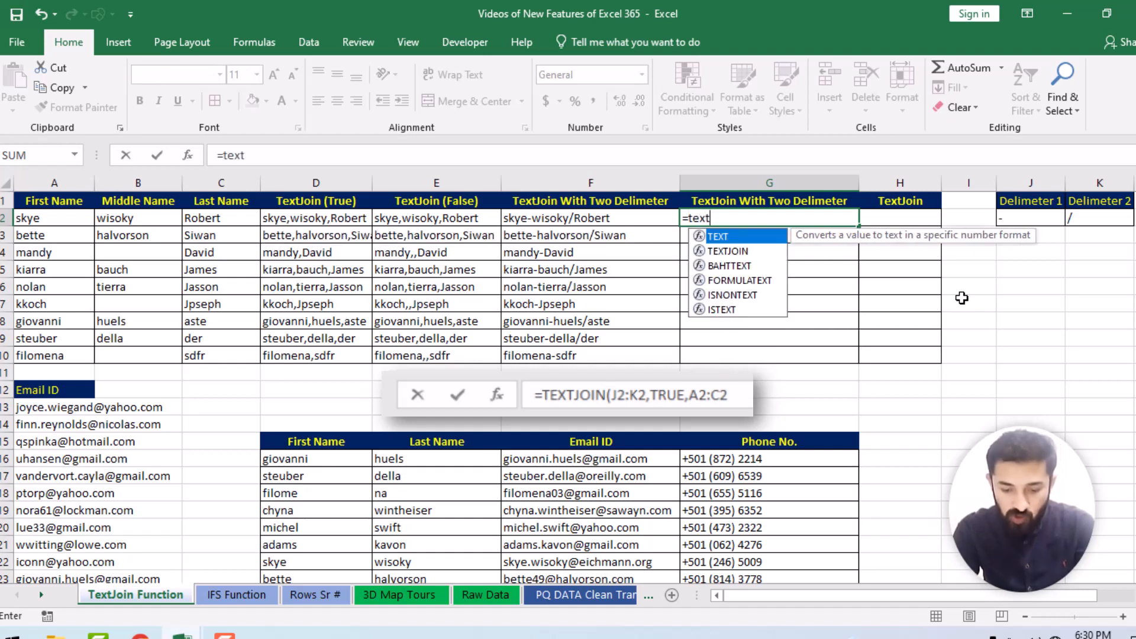
type("j")
key("Tab")
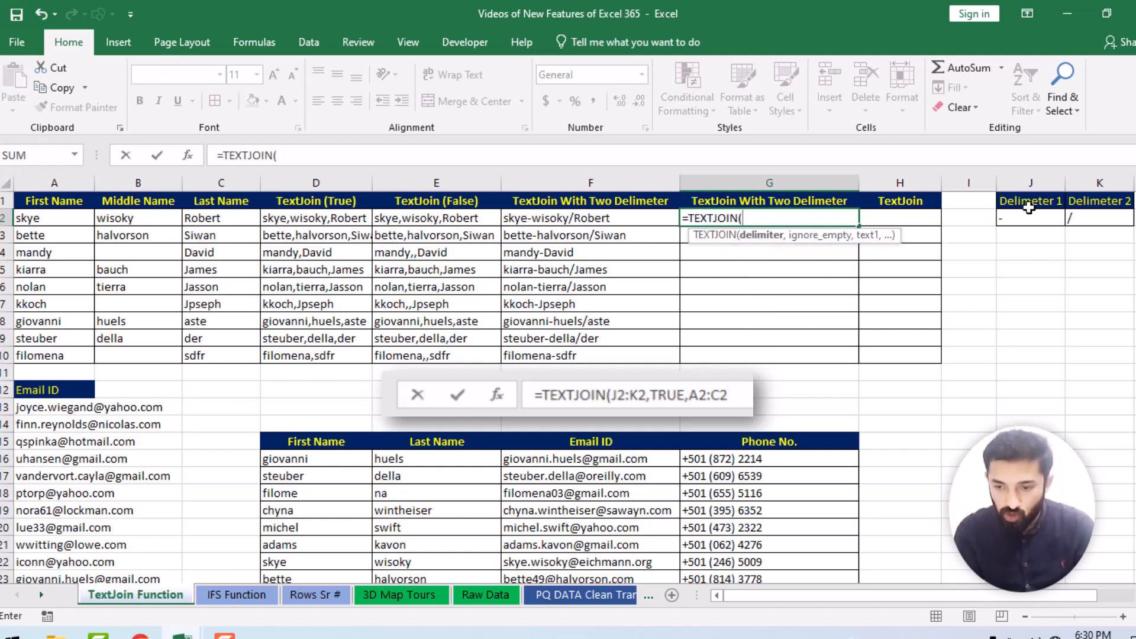
left_click_drag(1034, 213, 1083, 214)
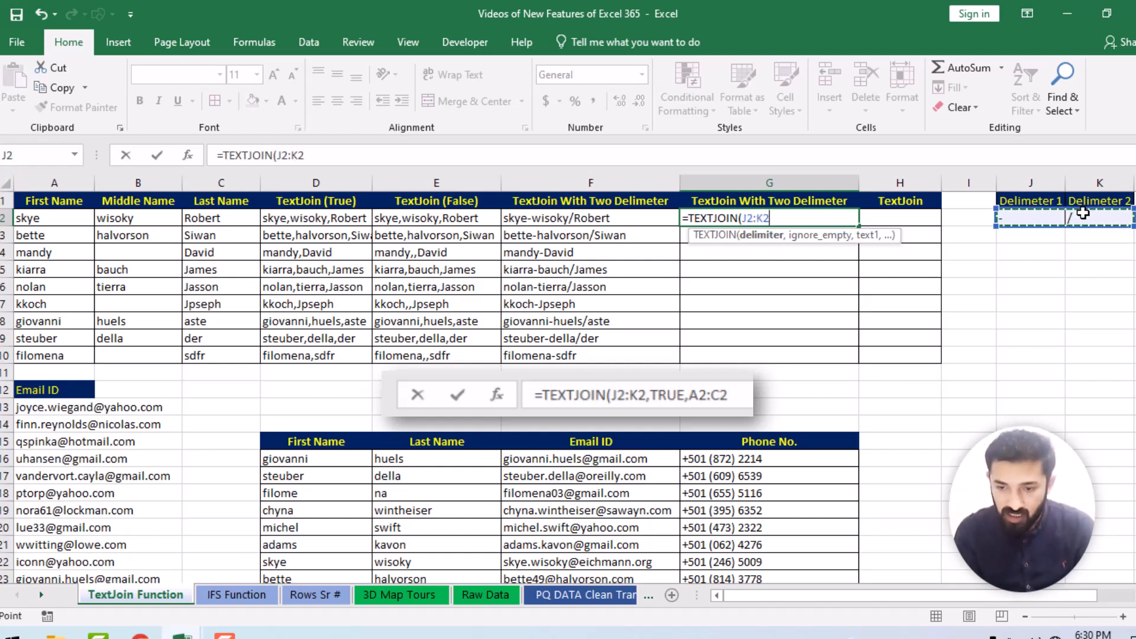
type(",")
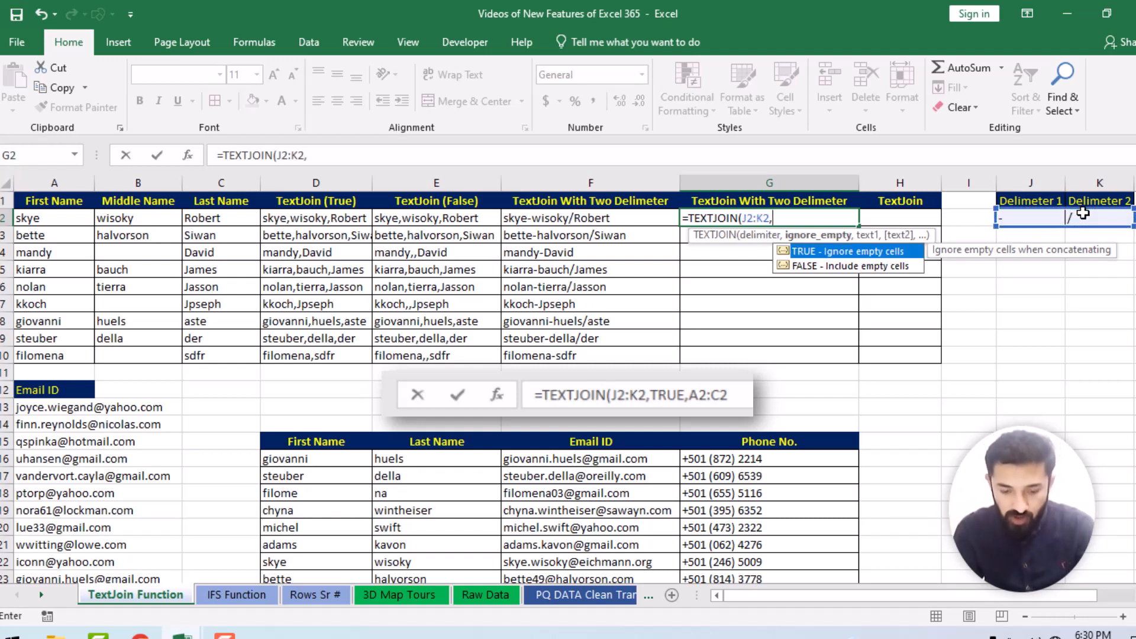
key("Tab")
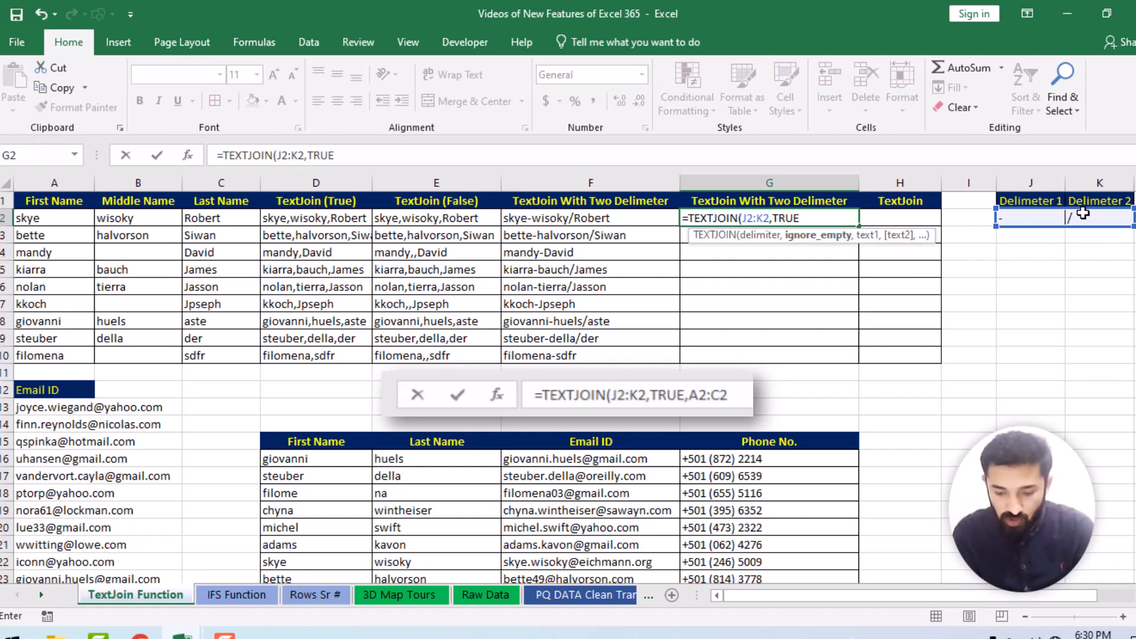
type(",")
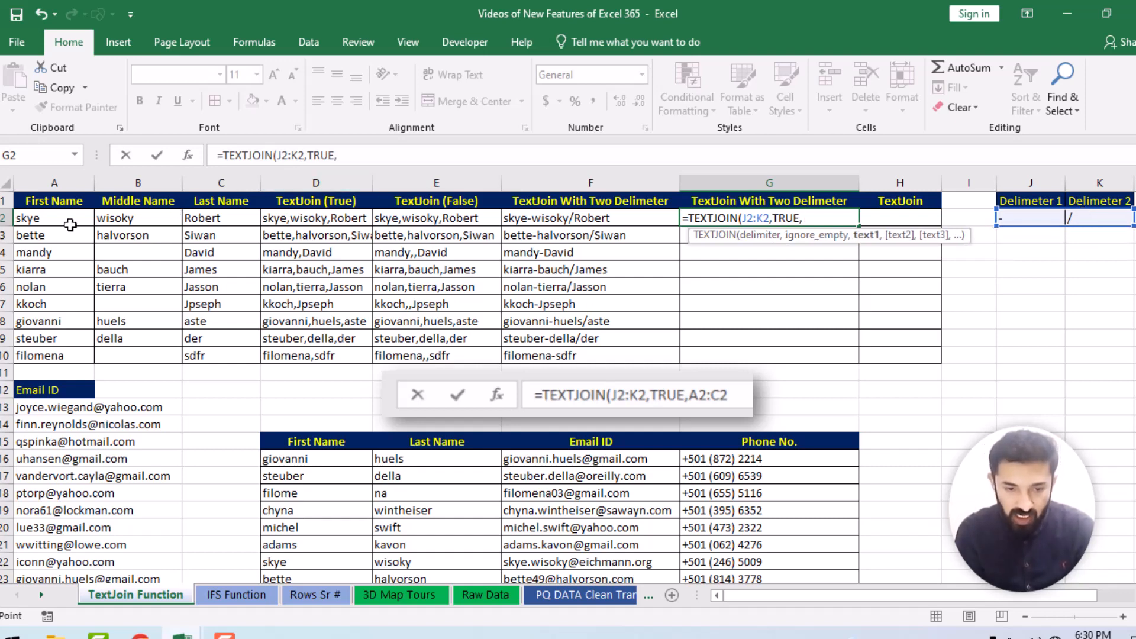
left_click_drag(70, 225, 205, 224)
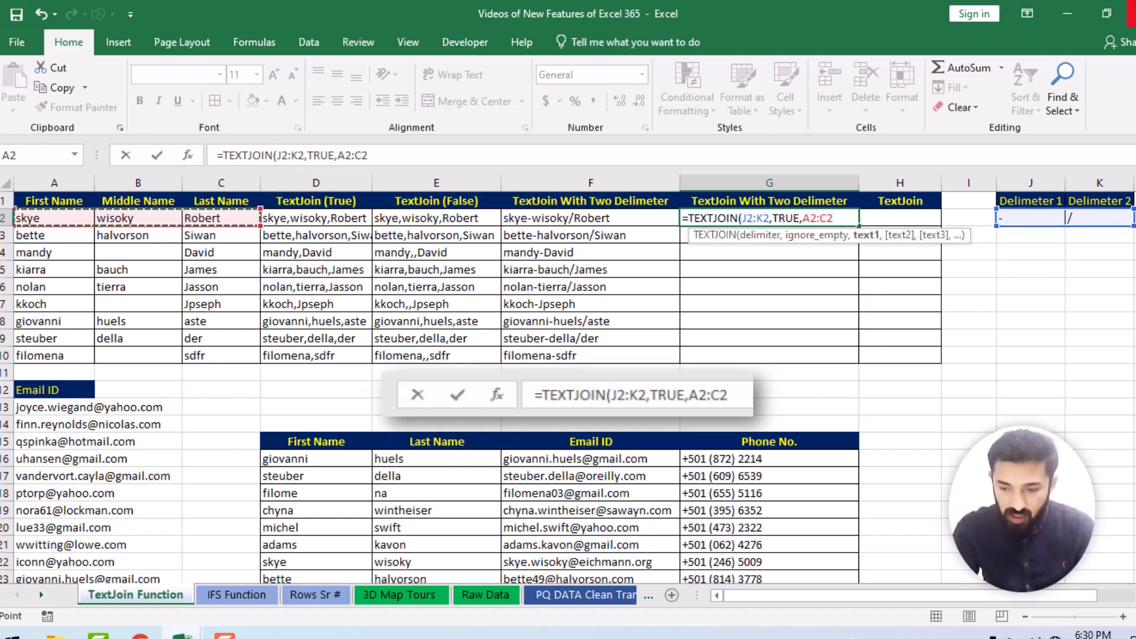
key("Return")
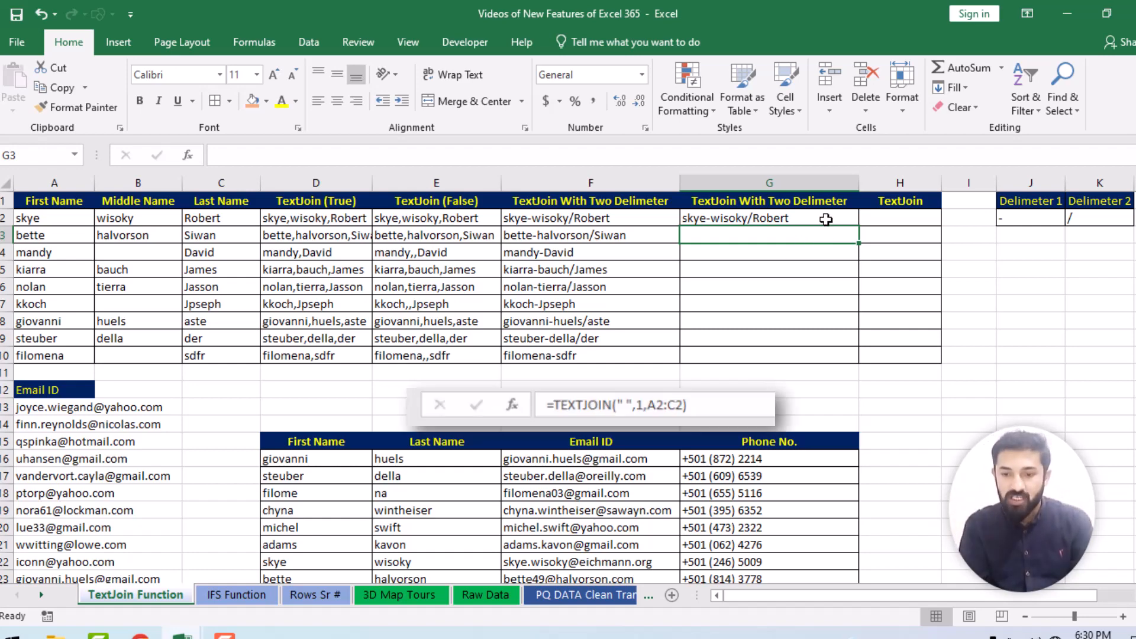
left_click(823, 219)
left_click_drag(858, 225, 844, 361)
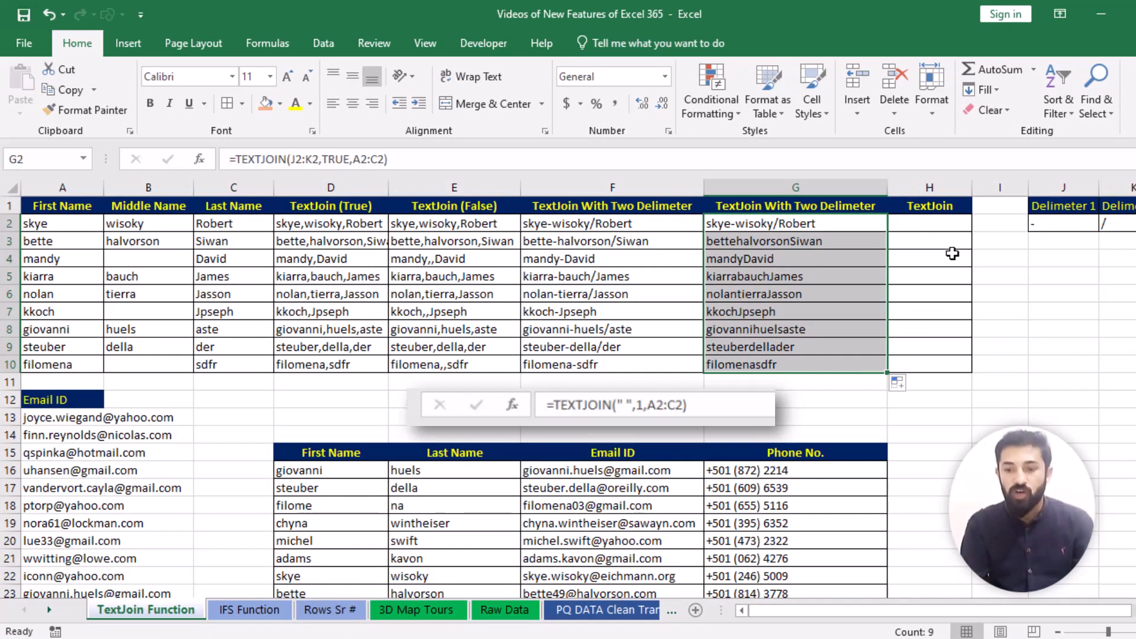
Start a TEXTJOIN formula in H2 with a single space as the delimiter.
left_click(943, 231)
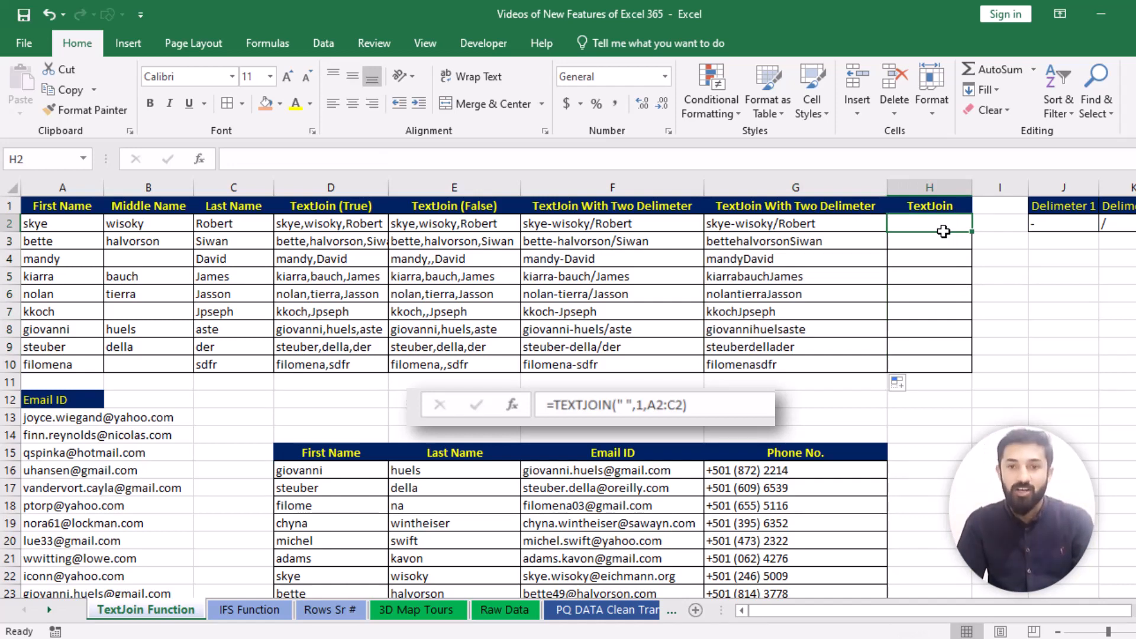
type("-=")
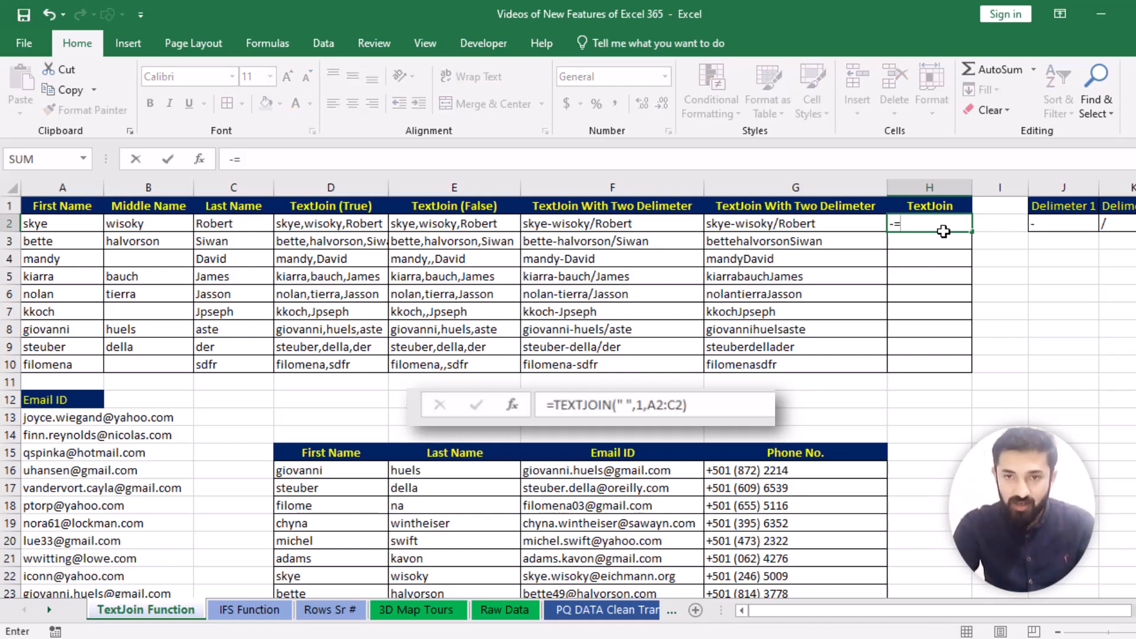
key("Escape")
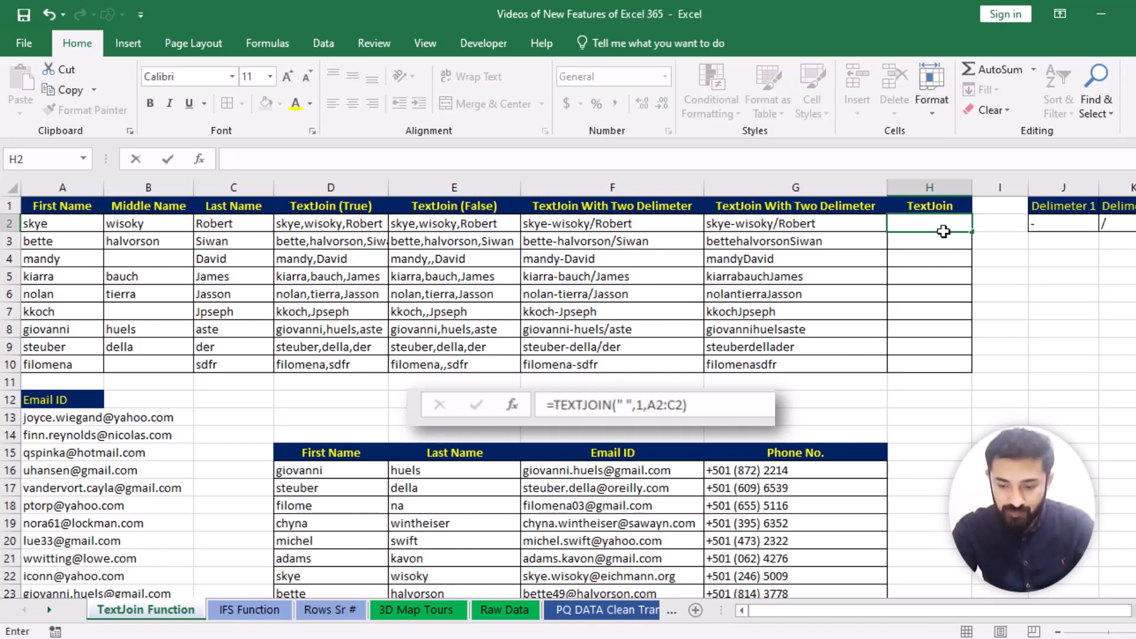
type("=text")
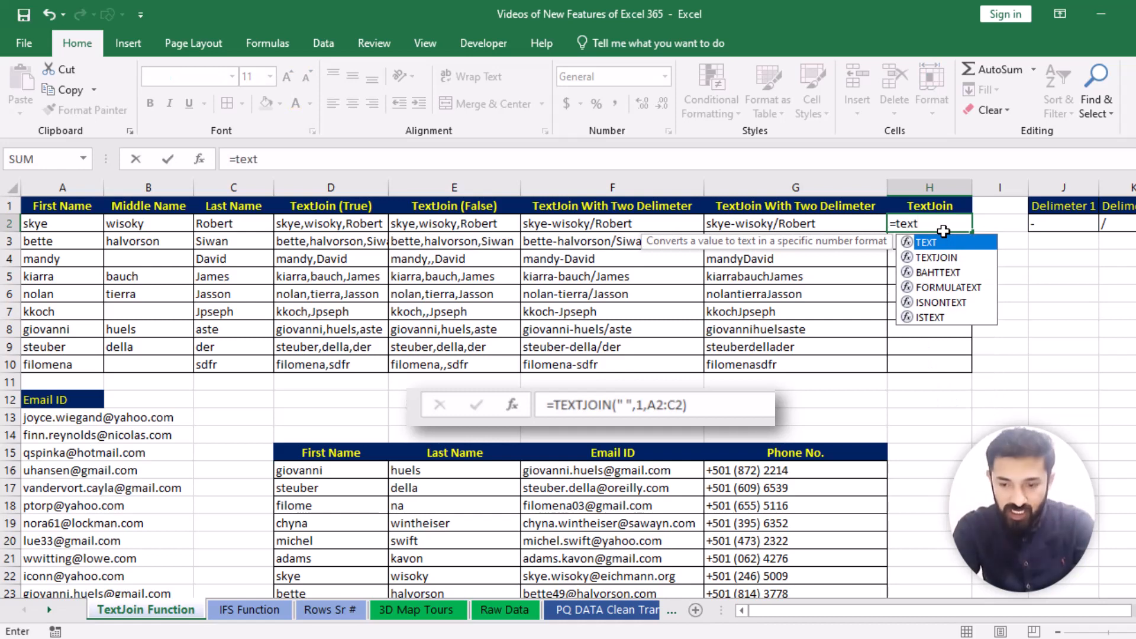
double_click(963, 259)
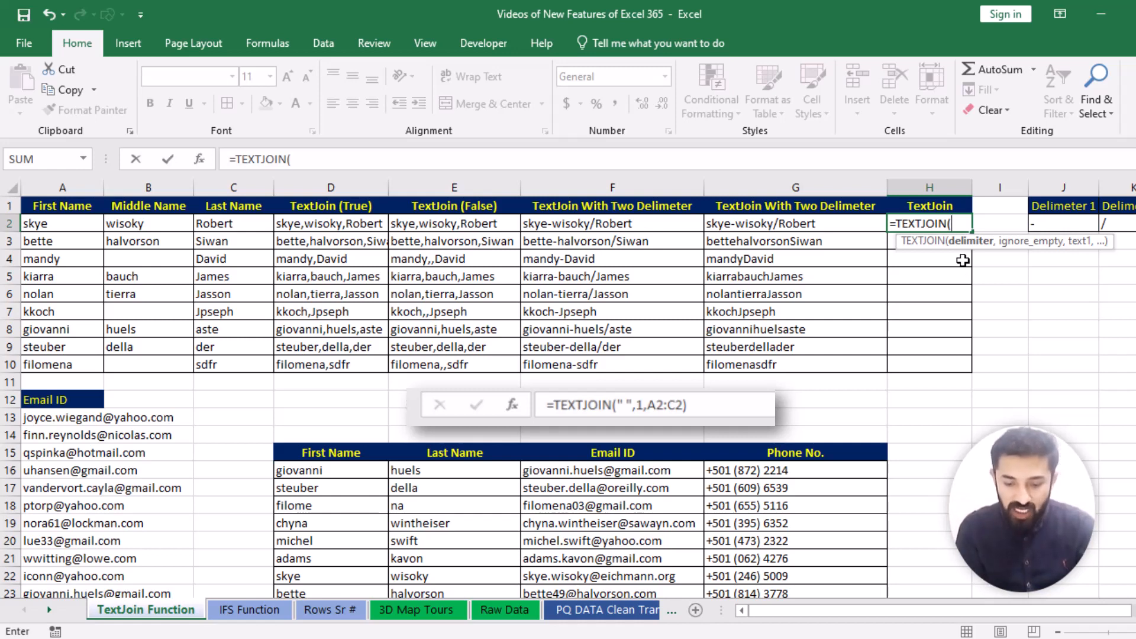
type("\"")
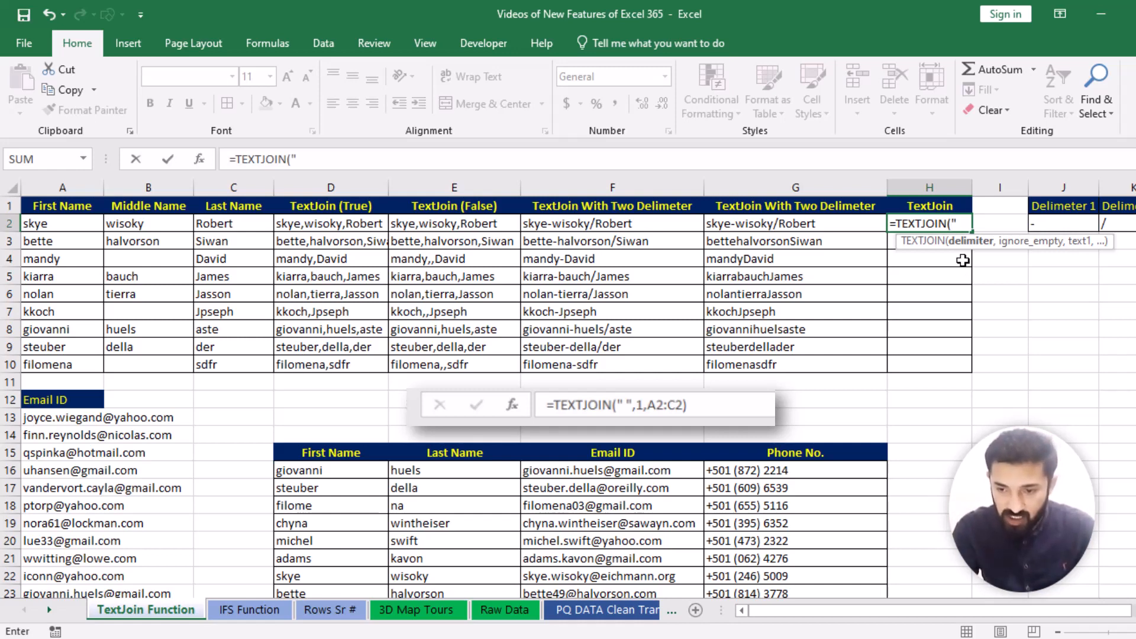
type(" \"")
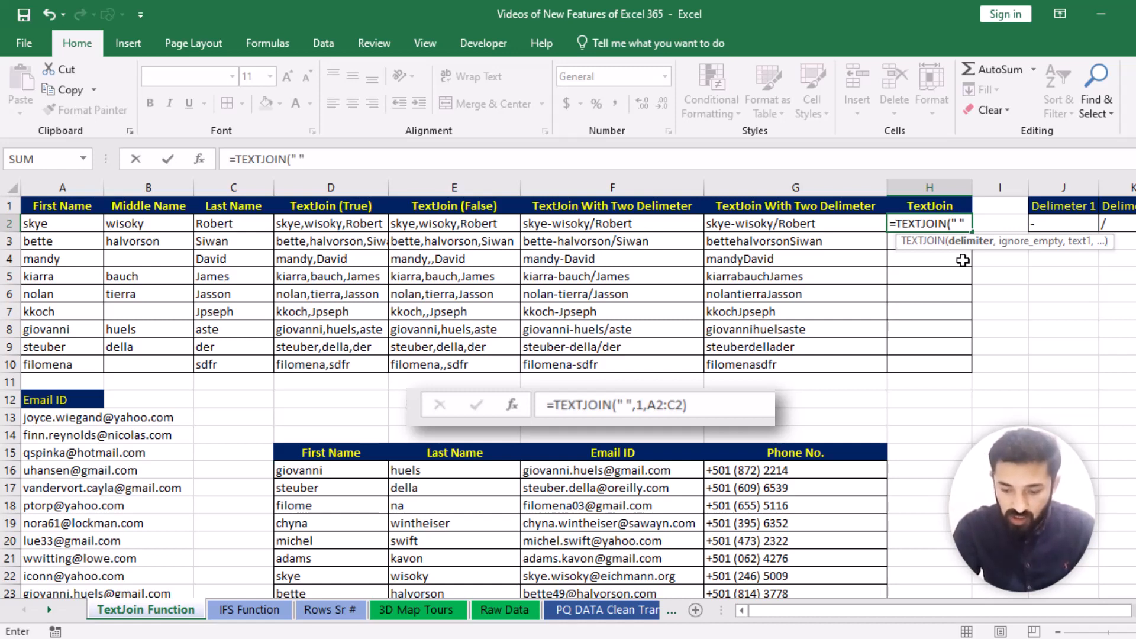
Complete the H2 formula with ignore_empty 1 and text range A2:C2, and fill it down through H10.
type(",")
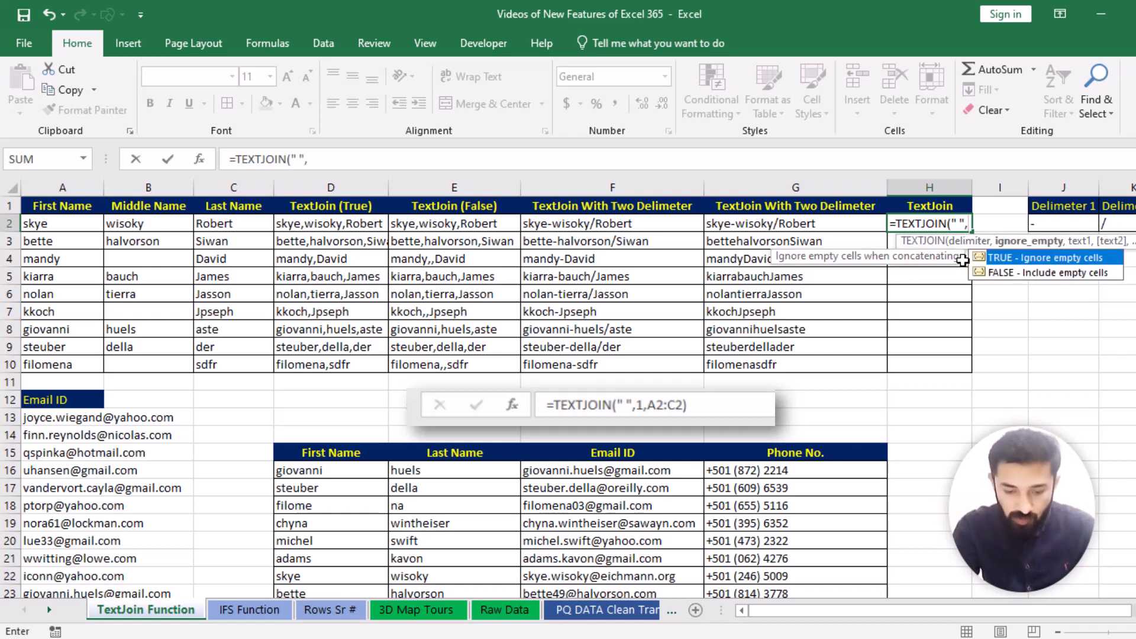
type("1")
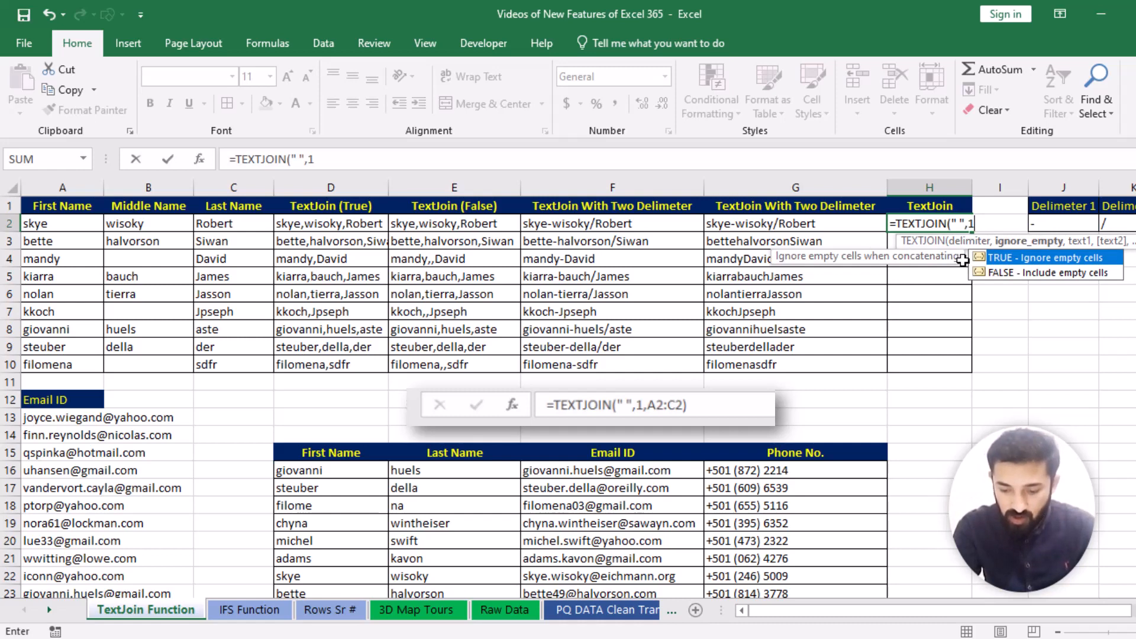
type(",")
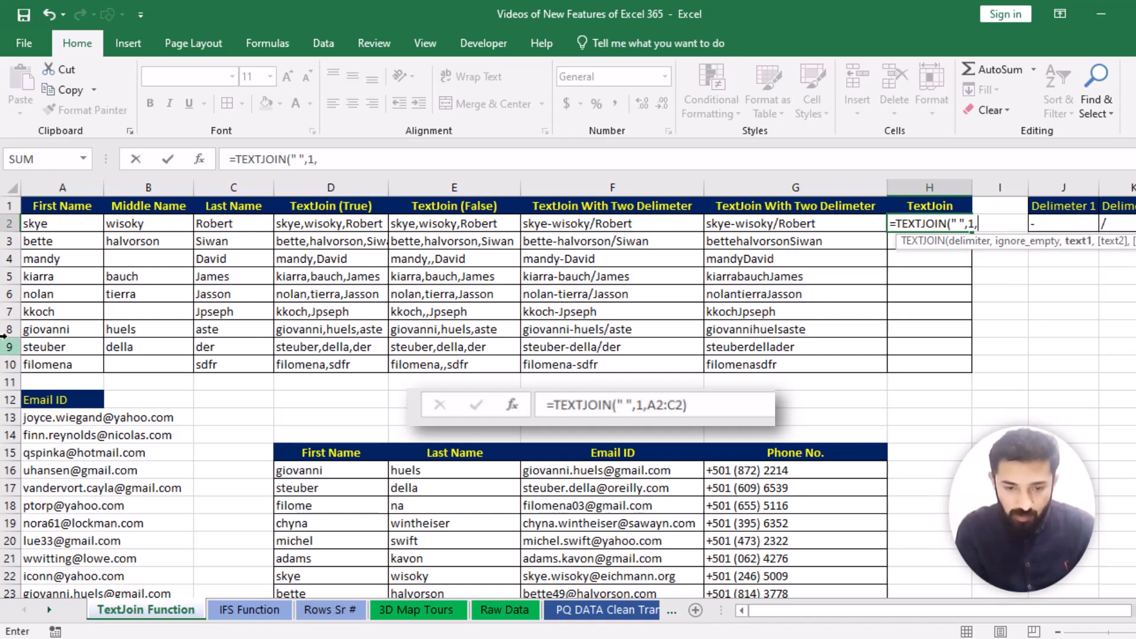
left_click_drag(71, 224, 203, 219)
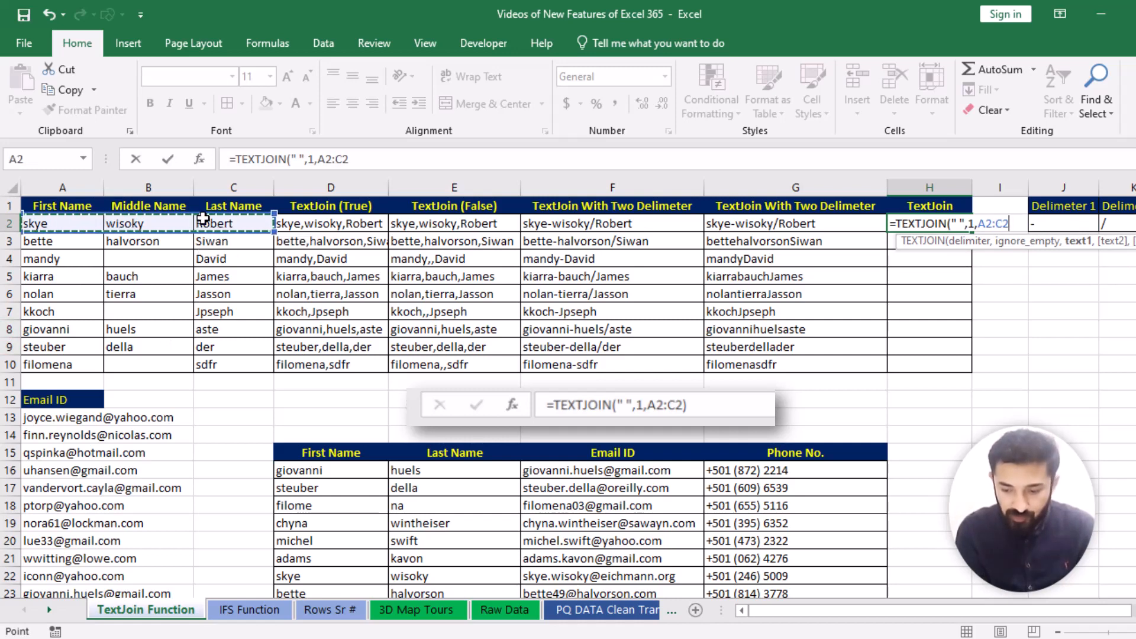
key("Return")
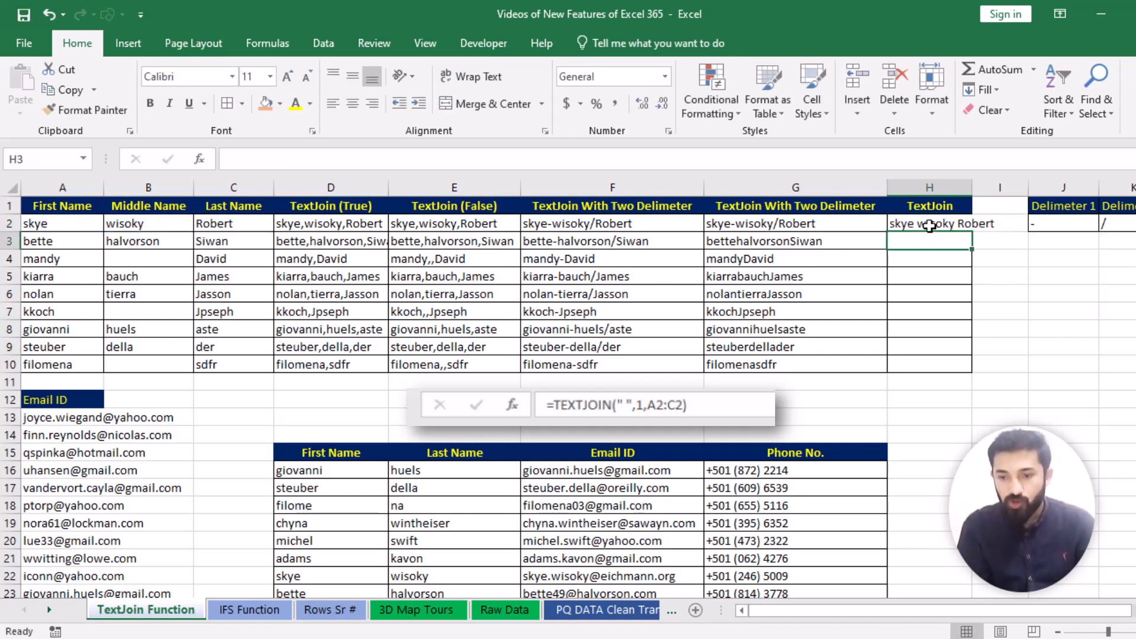
left_click(929, 225)
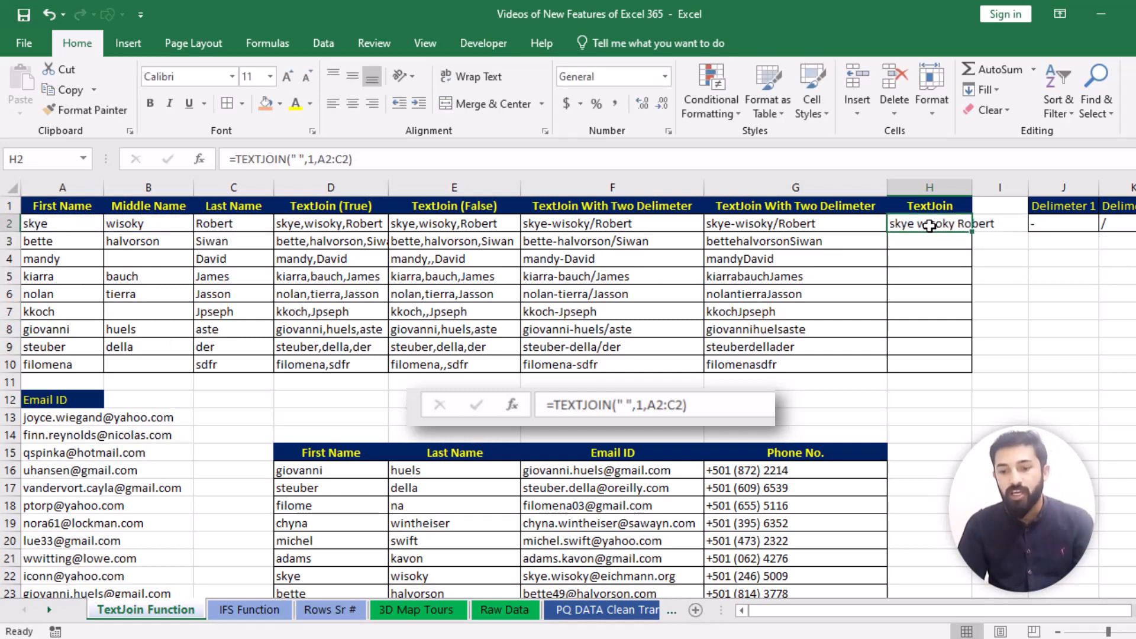
left_click_drag(972, 232, 978, 382)
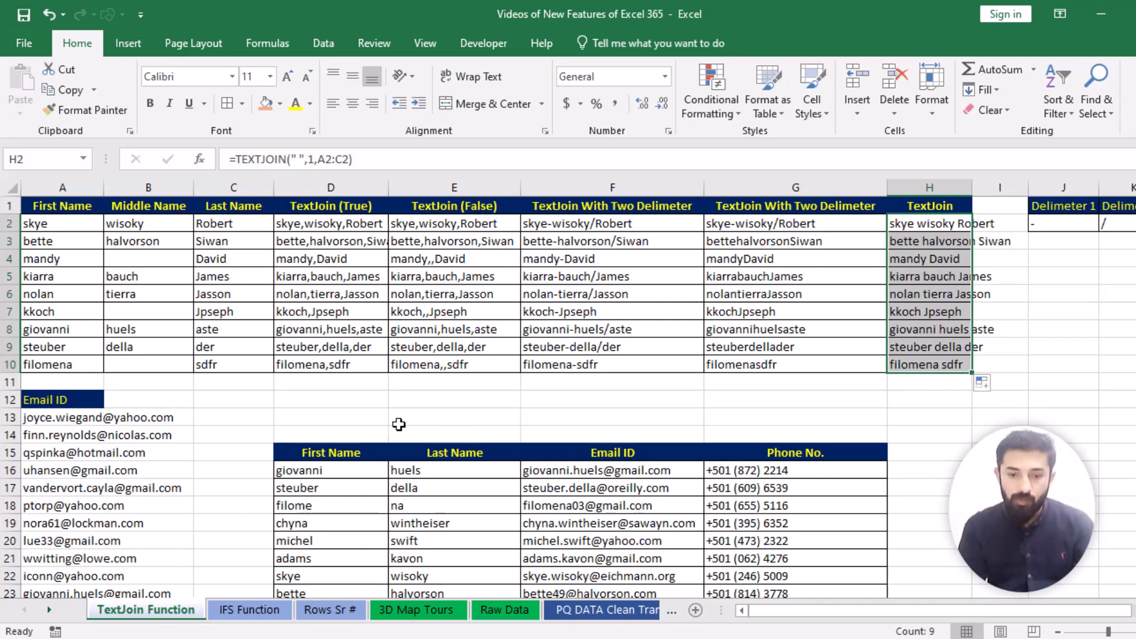
Start a TEXTJOIN formula in D12 with a semicolon as the delimiter.
left_click(349, 403)
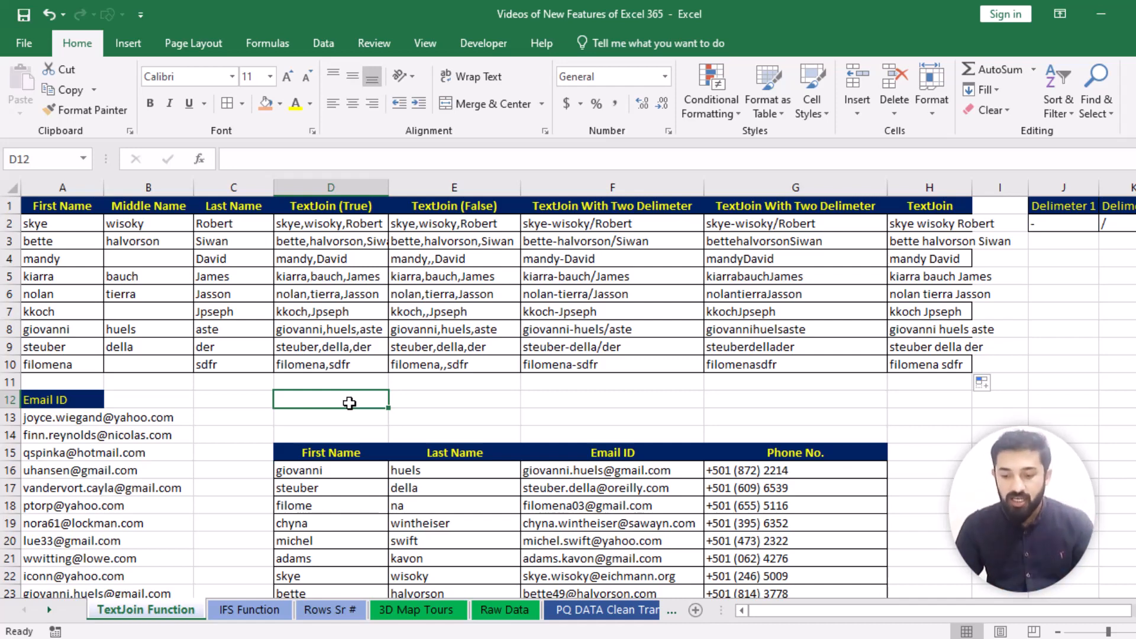
type("=")
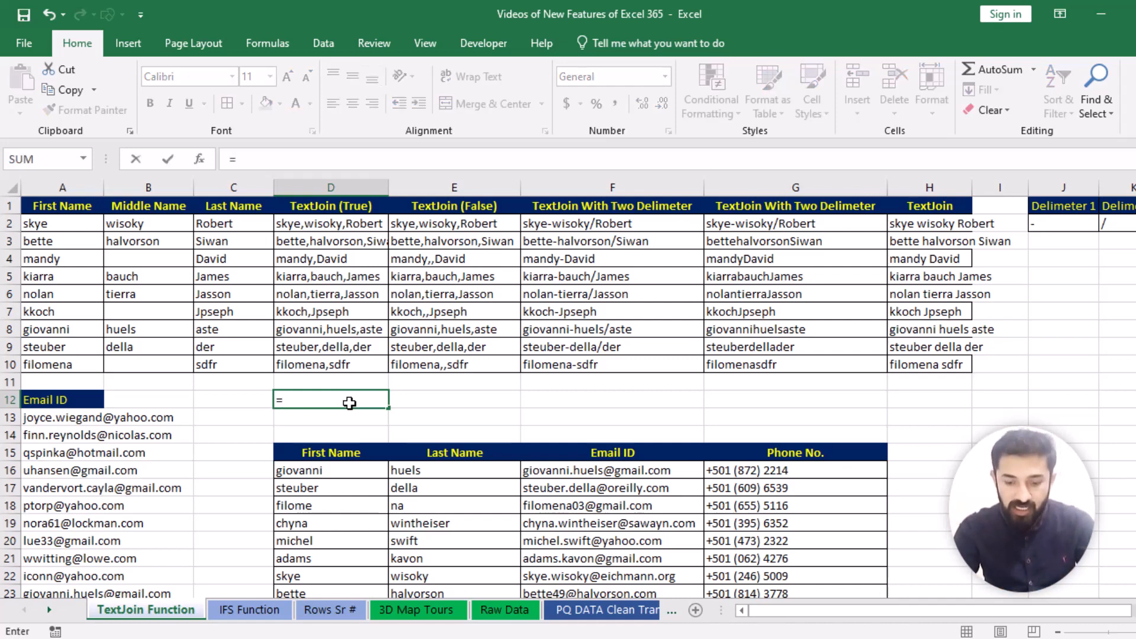
type("text")
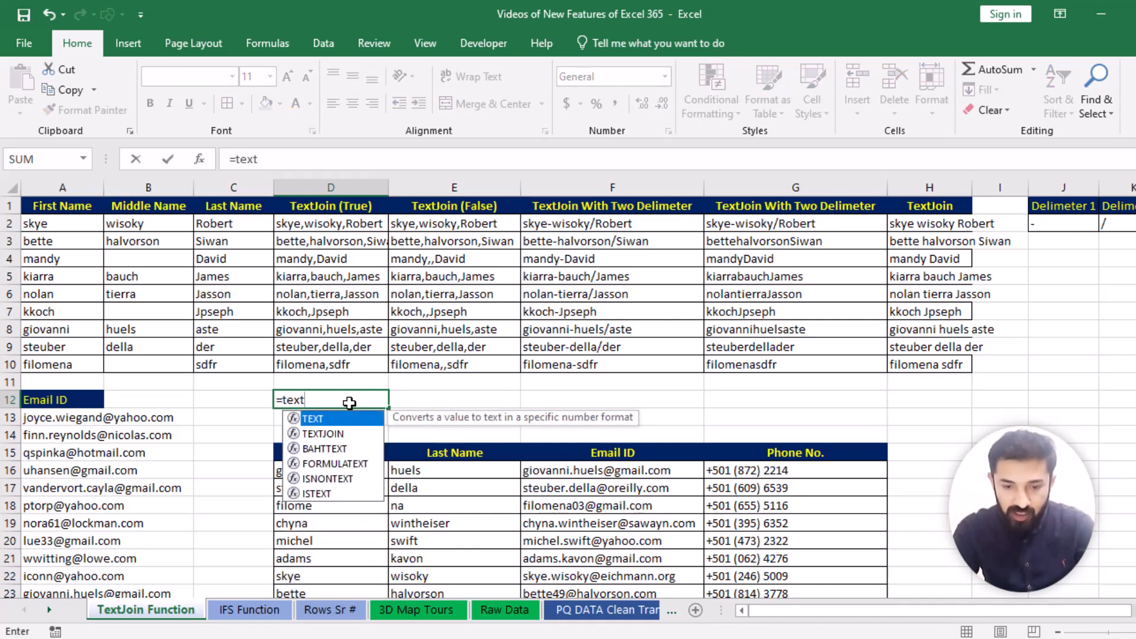
key("Down")
key("Tab")
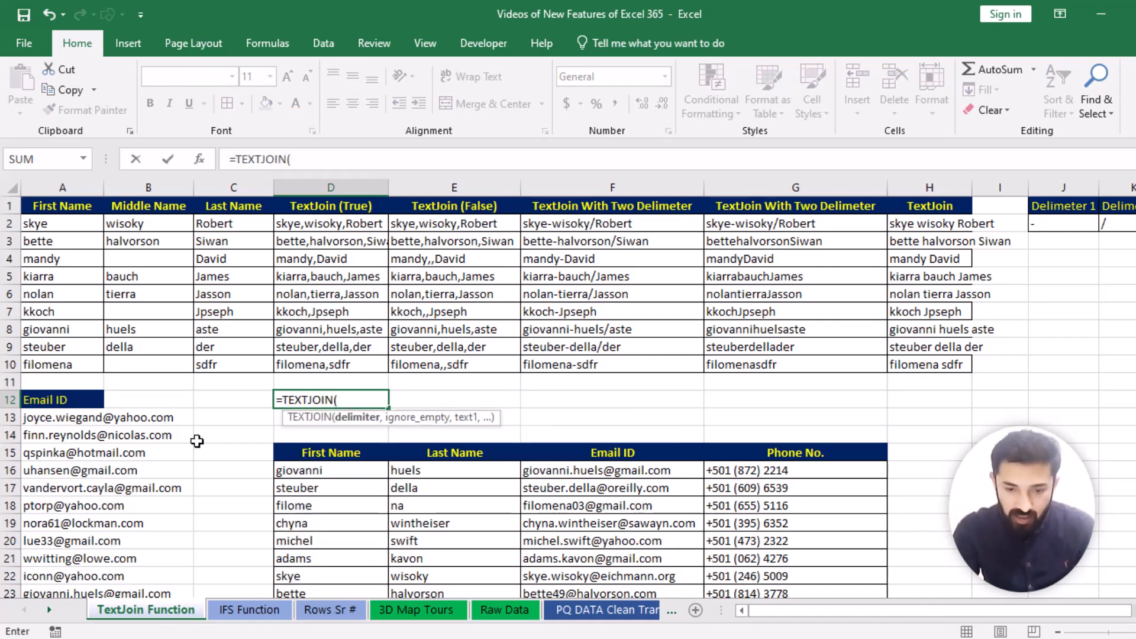
type("\"")
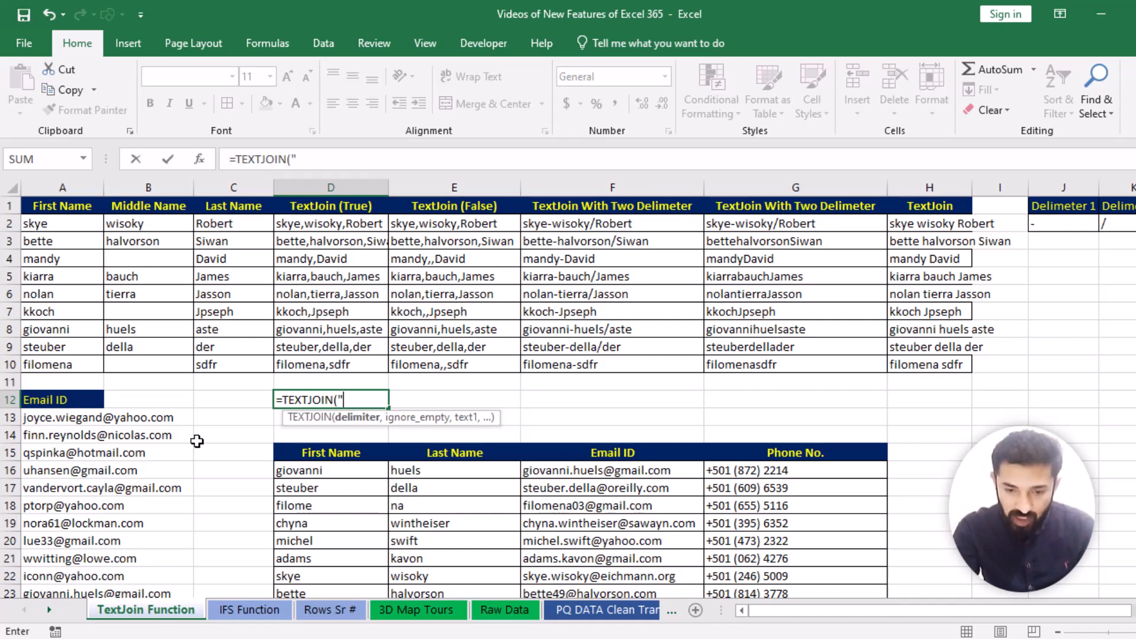
type(";")
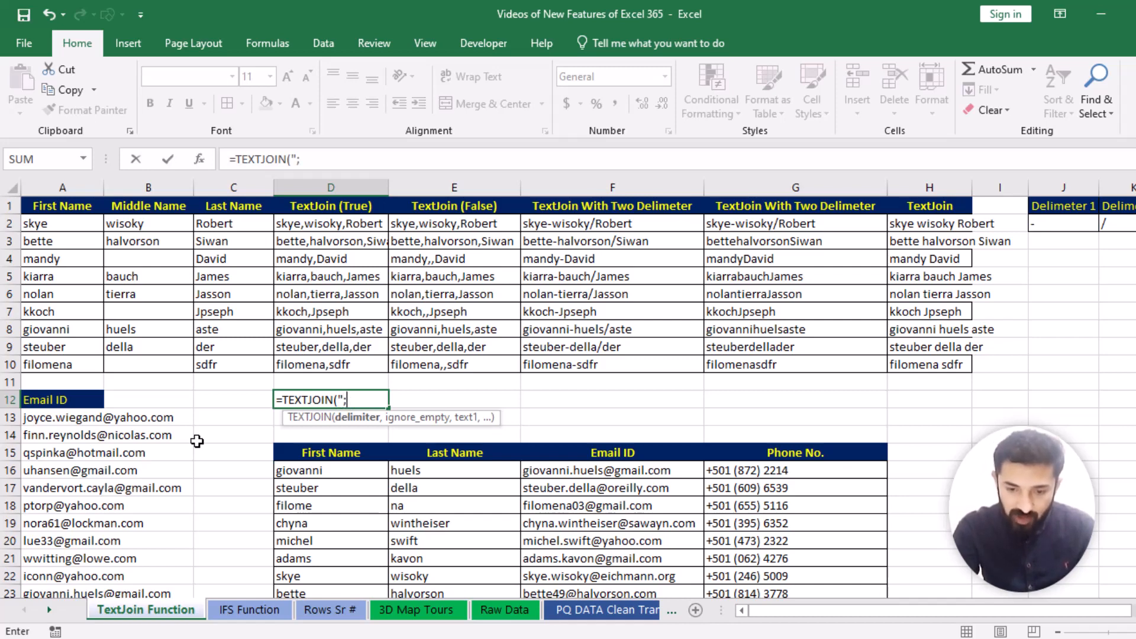
type("\"")
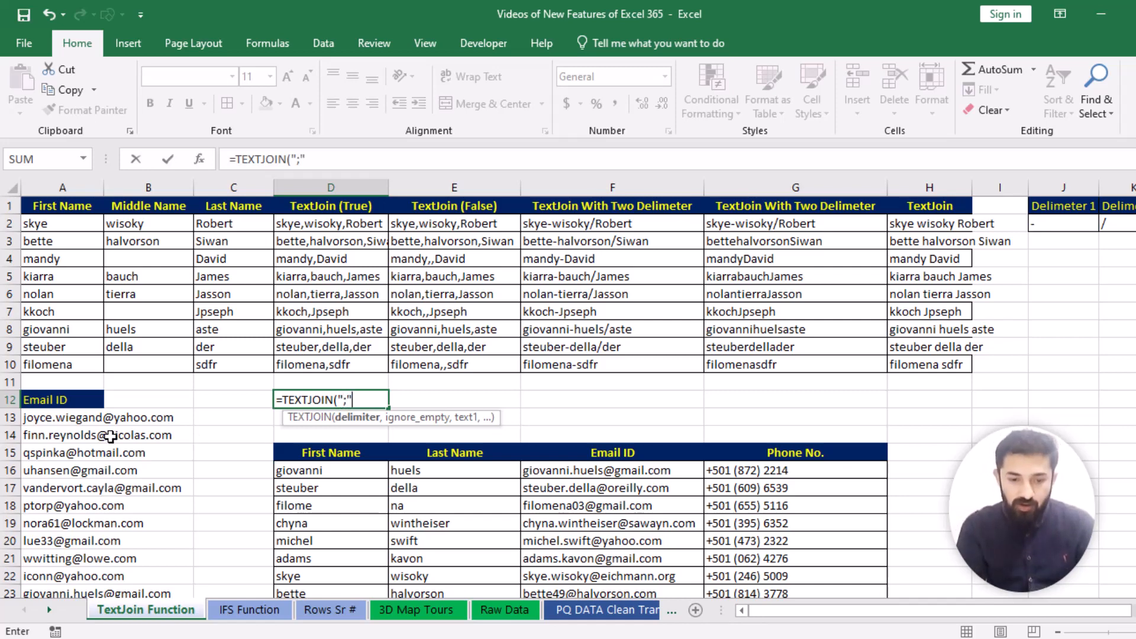
Complete the D12 formula with ignore_empty TRUE and the Email ID range A13:A38.
type(",tru")
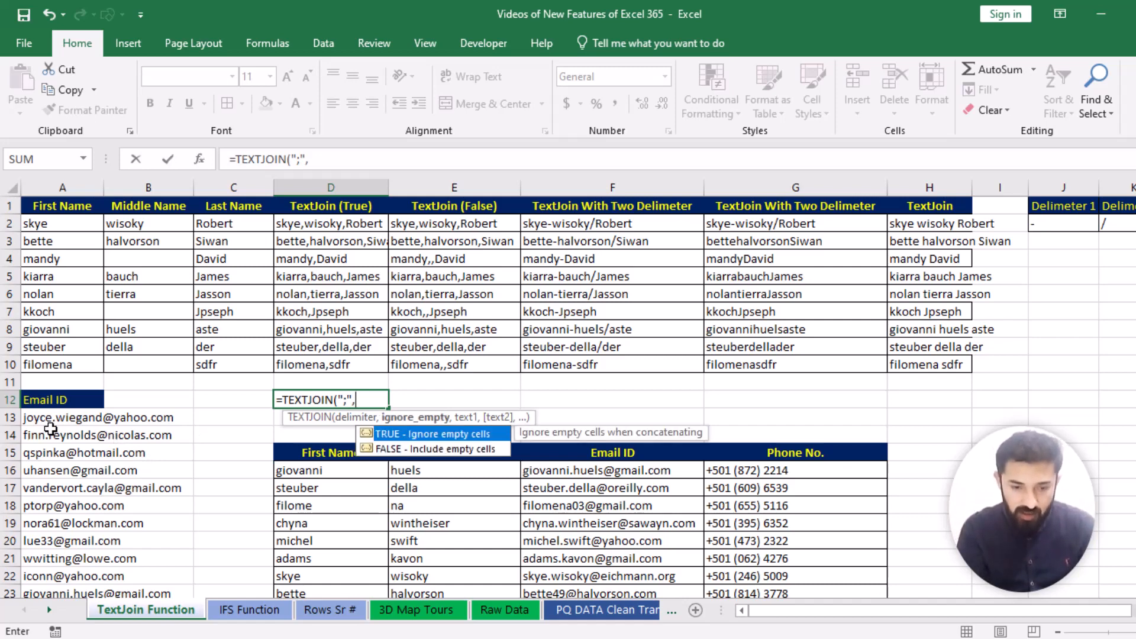
scroll(207, 402, "down", 1)
type("e")
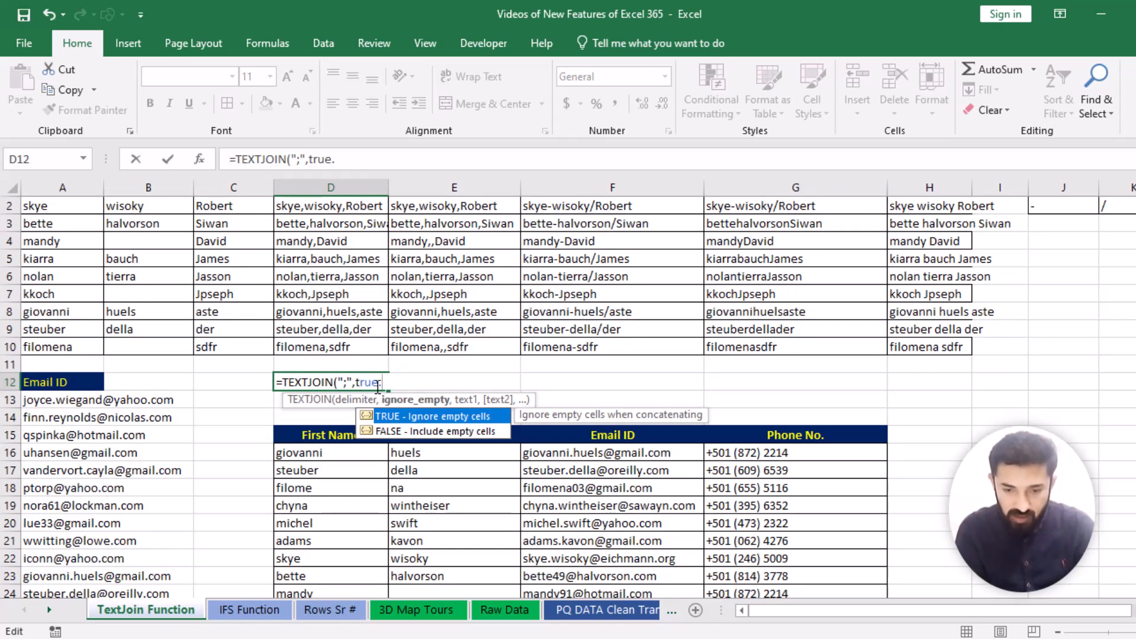
type(",")
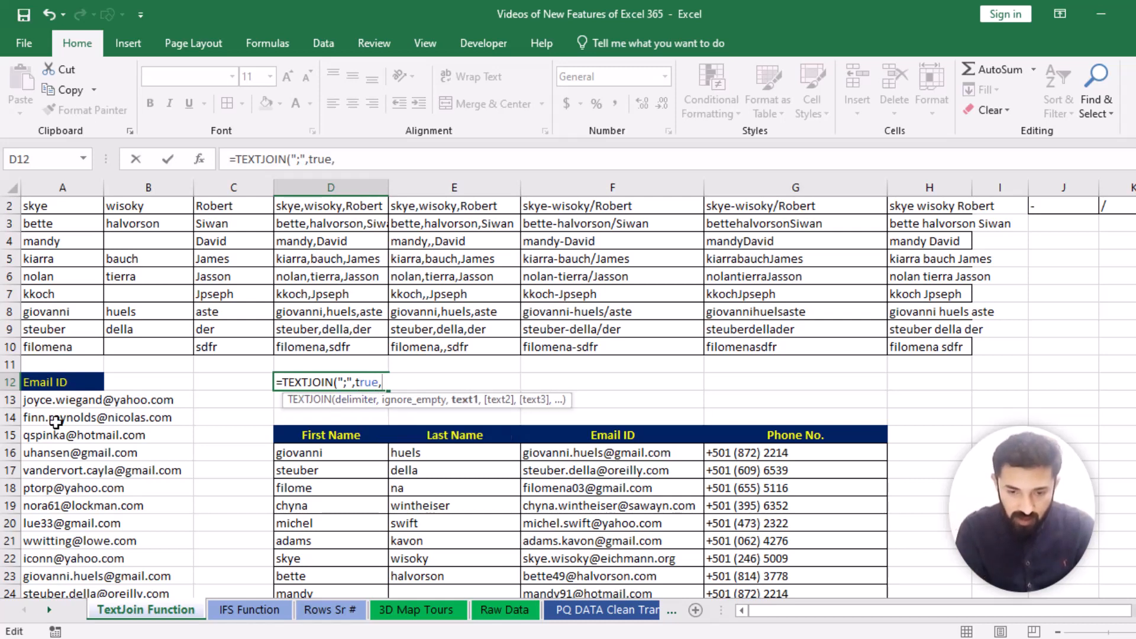
left_click(112, 402)
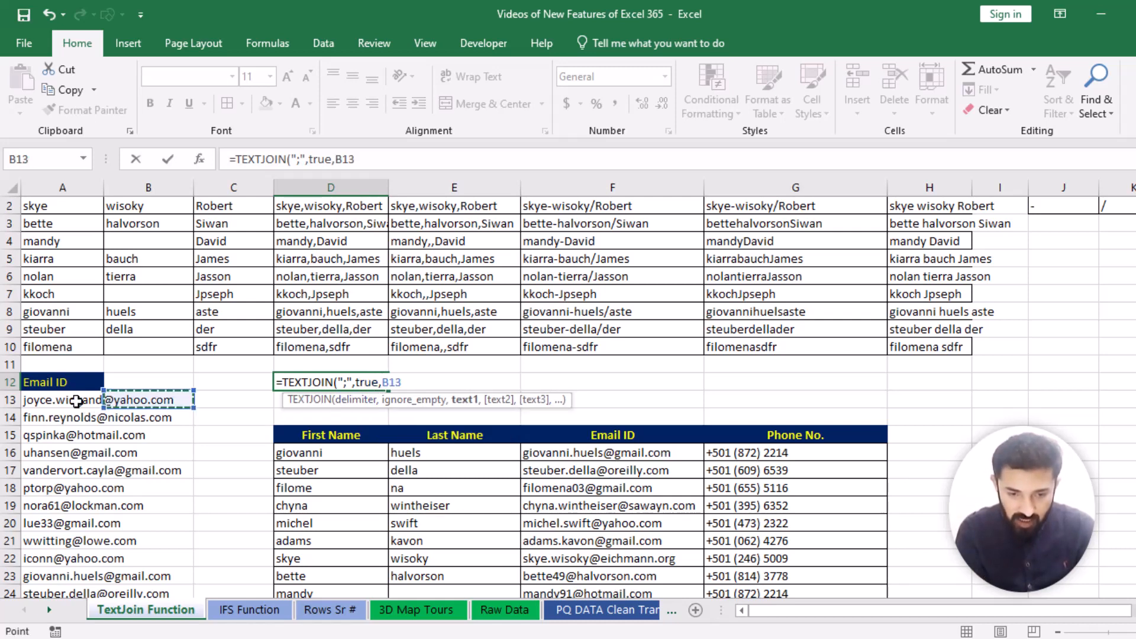
left_click(74, 401)
key("ctrl+shift+Down")
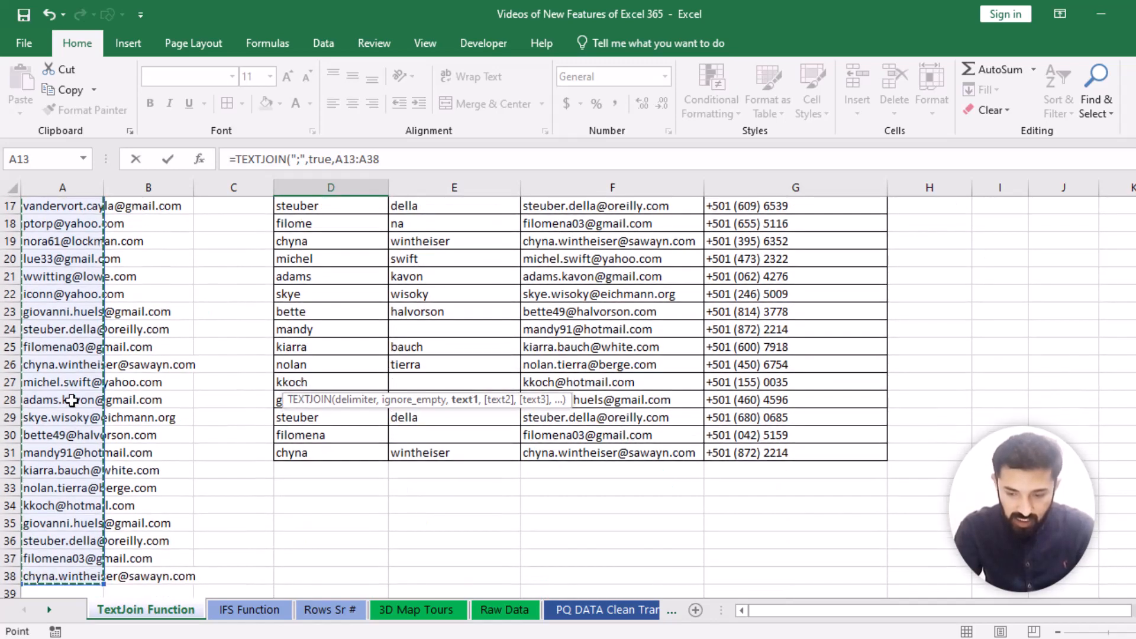
key("Return")
scroll(160, 403, "up", 3)
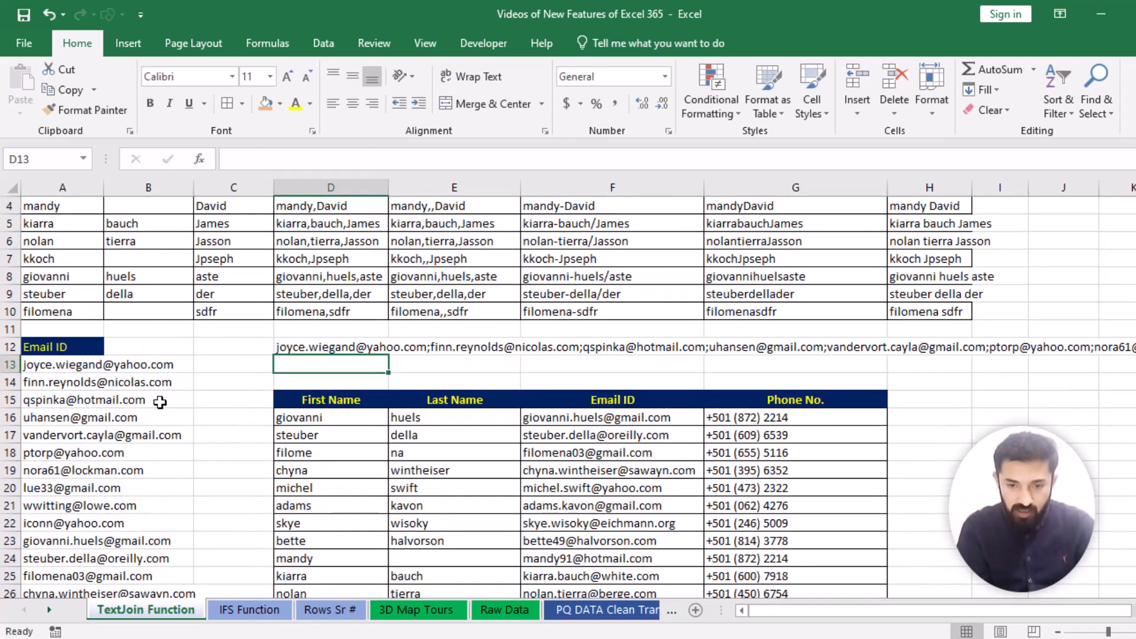
left_click(314, 348)
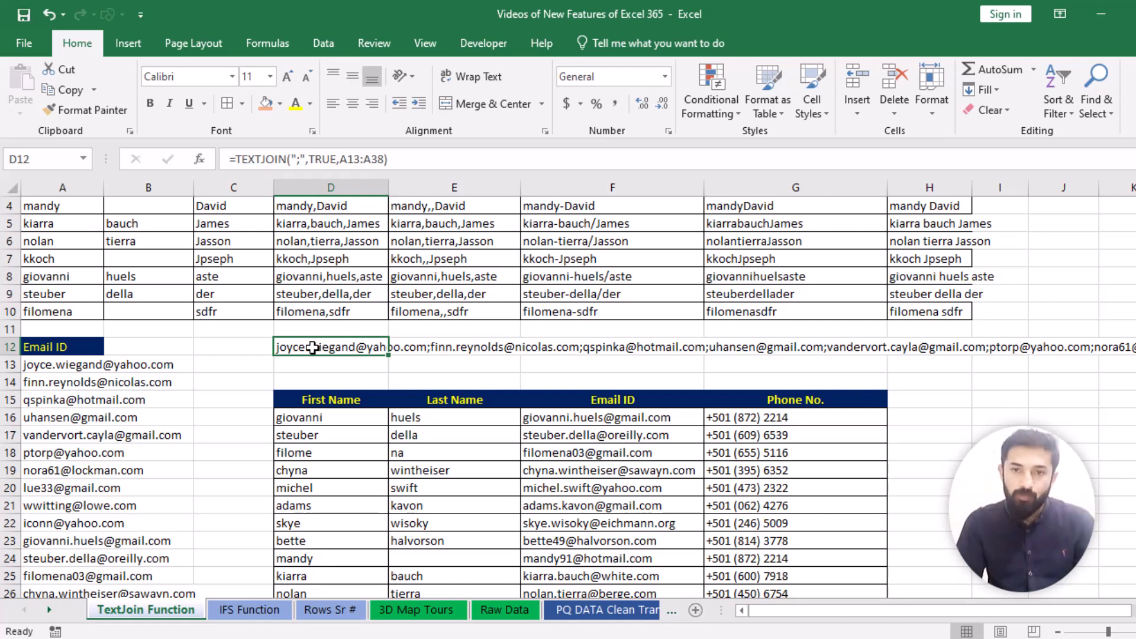
left_click(46, 372)
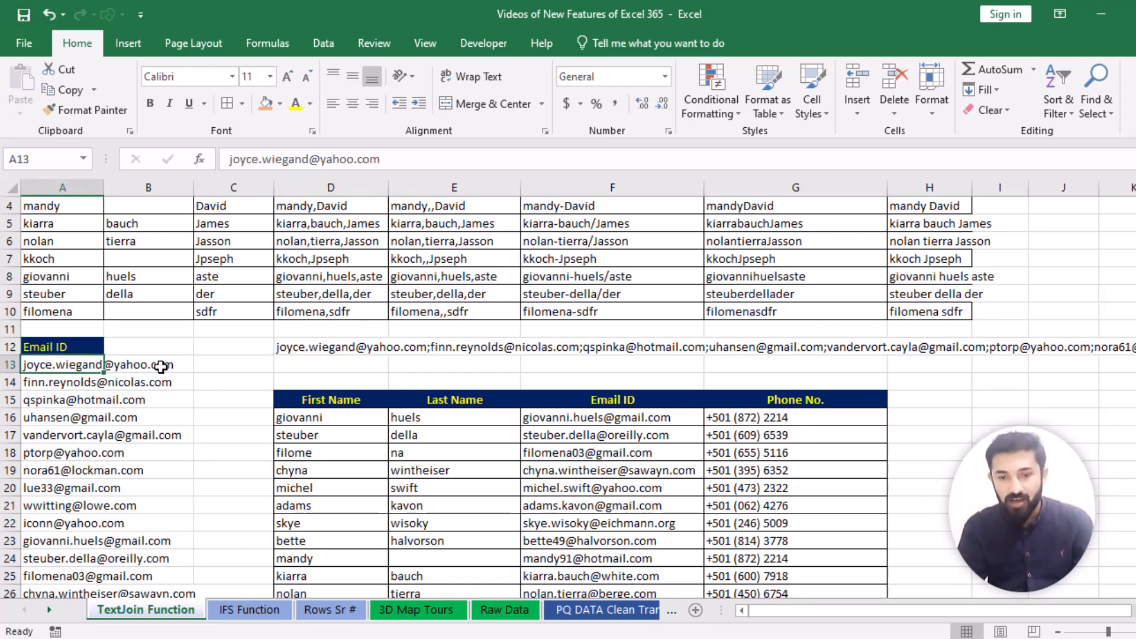
left_click(294, 345)
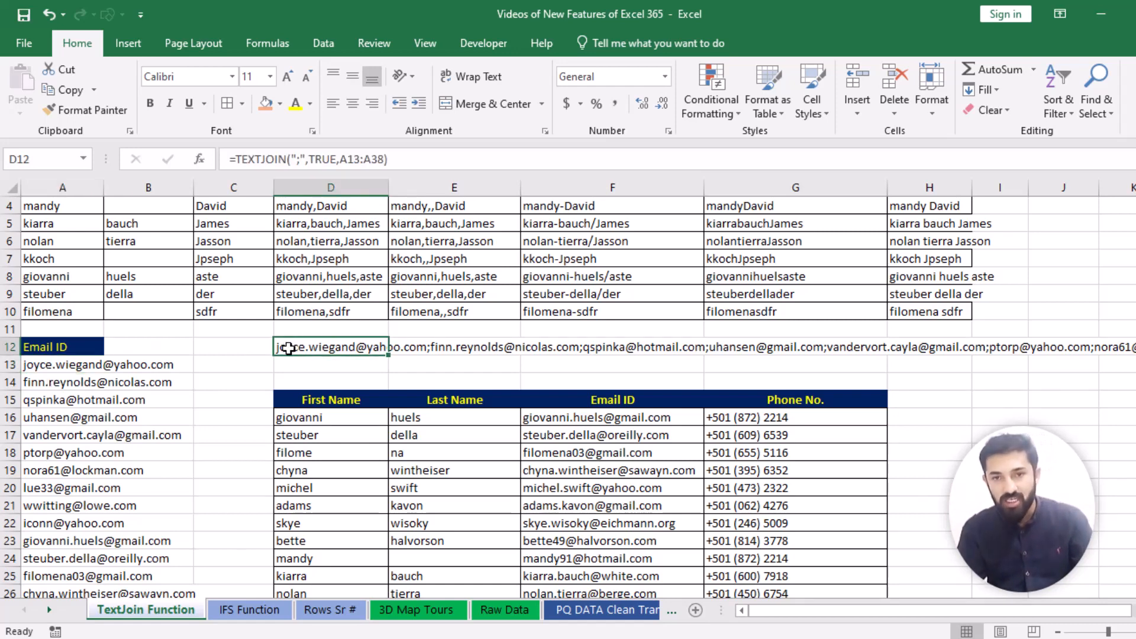
Start a TEXTJOIN formula in H16 beside the contact table with a comma as the delimiter.
left_click(898, 418)
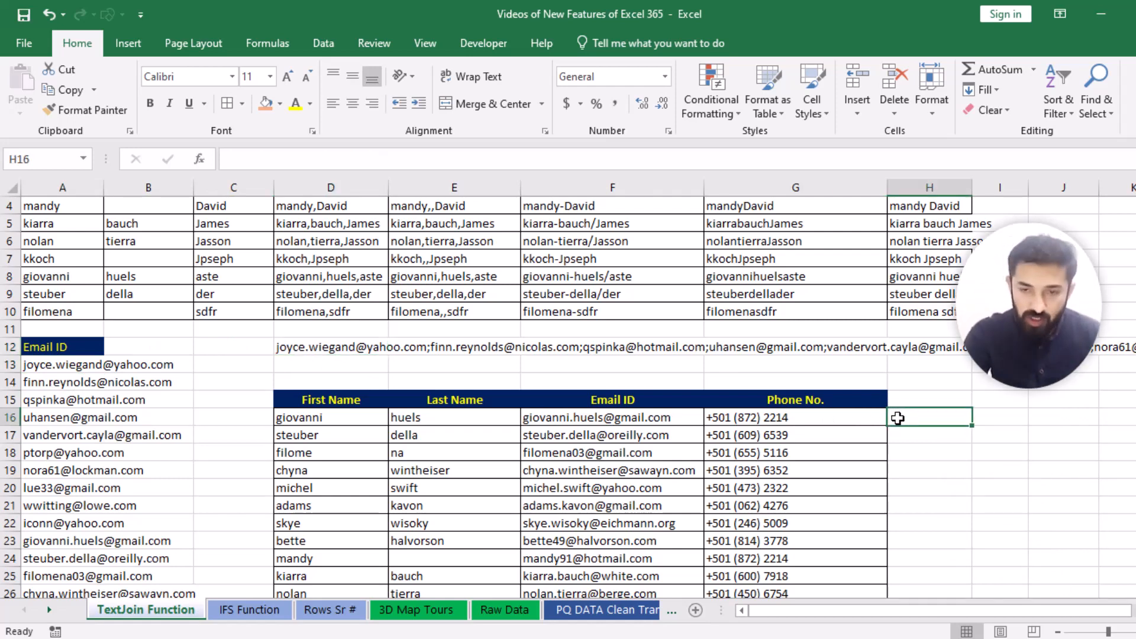
type("=t")
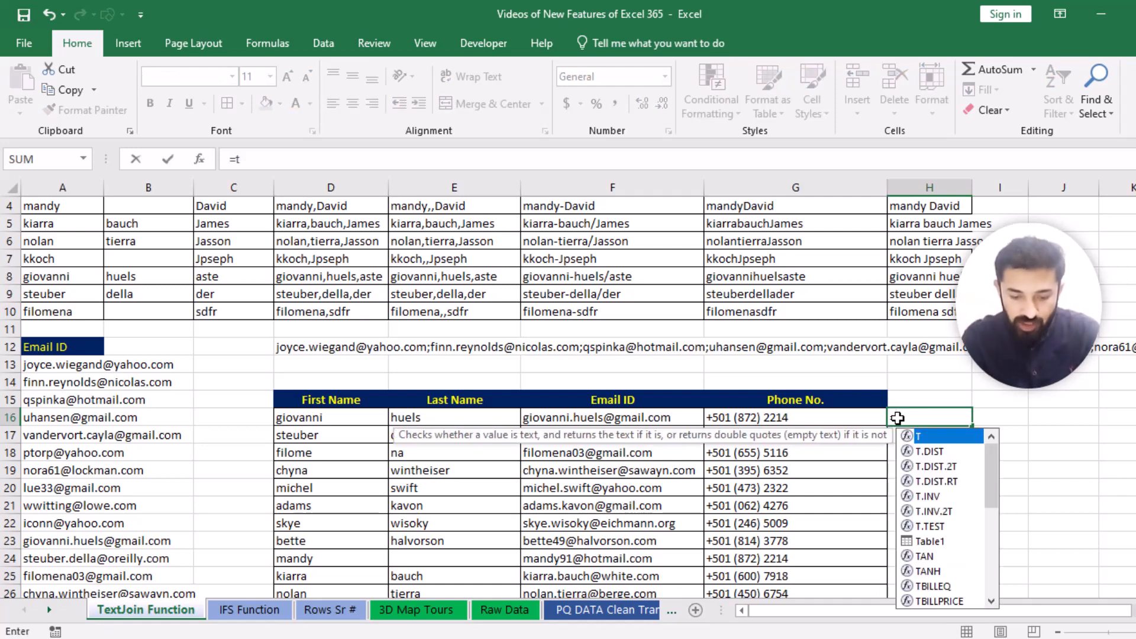
type("ext")
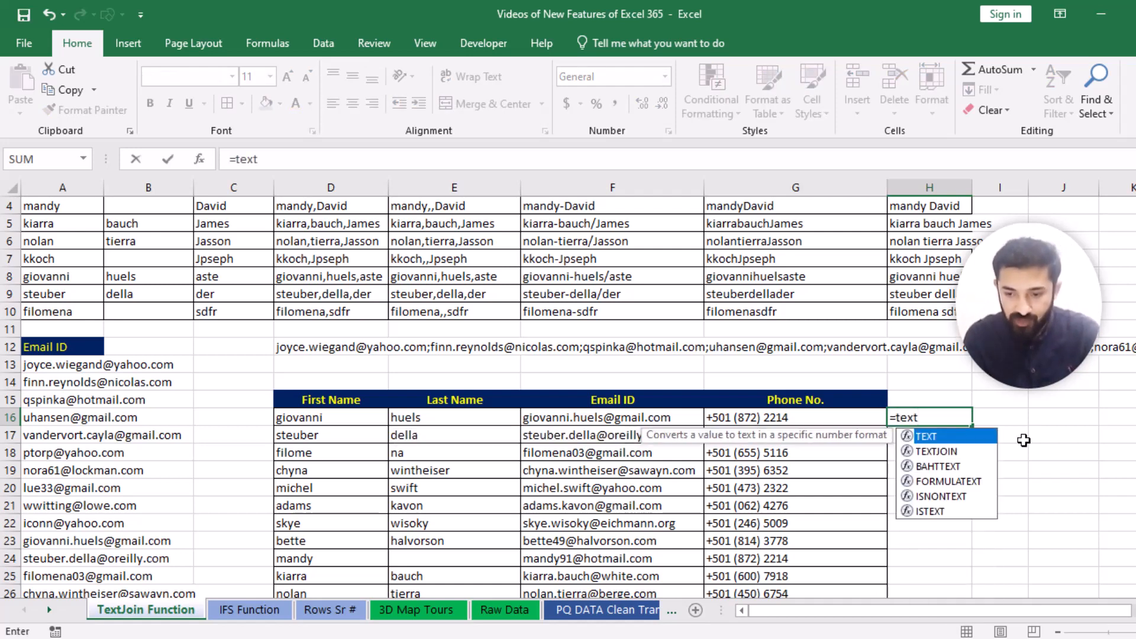
left_click(979, 452)
double_click(978, 452)
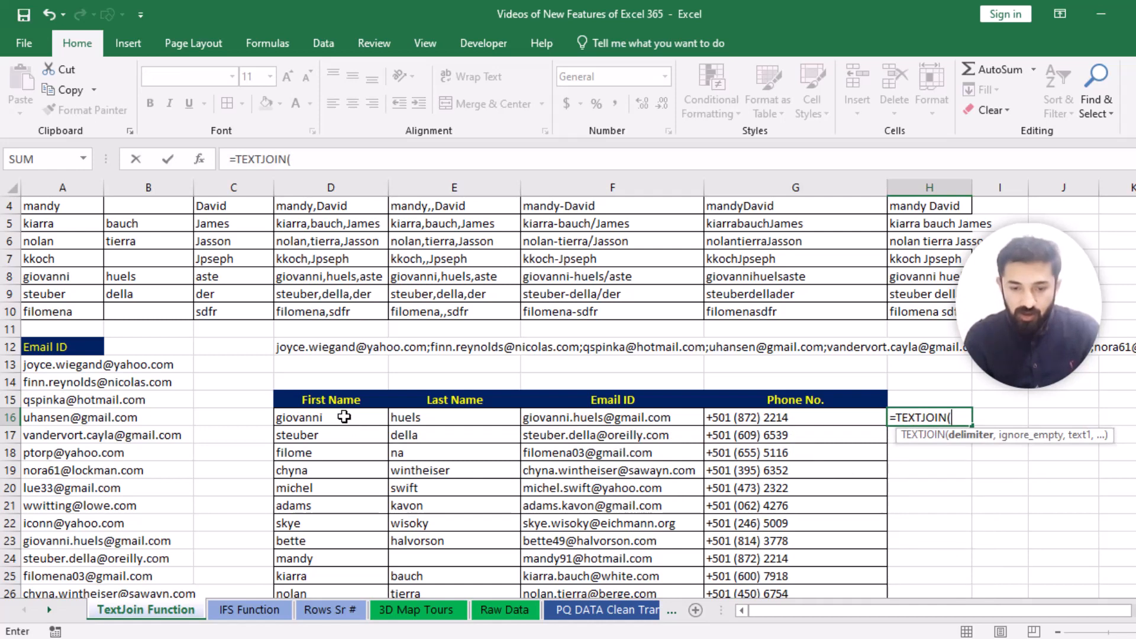
type("\"")
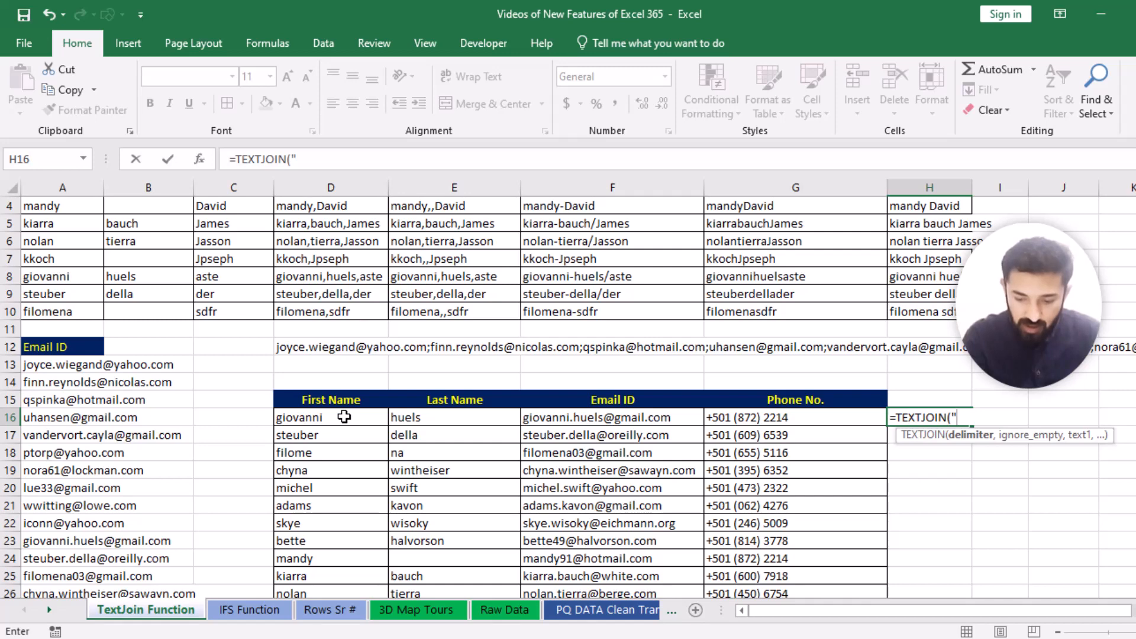
type(",\"")
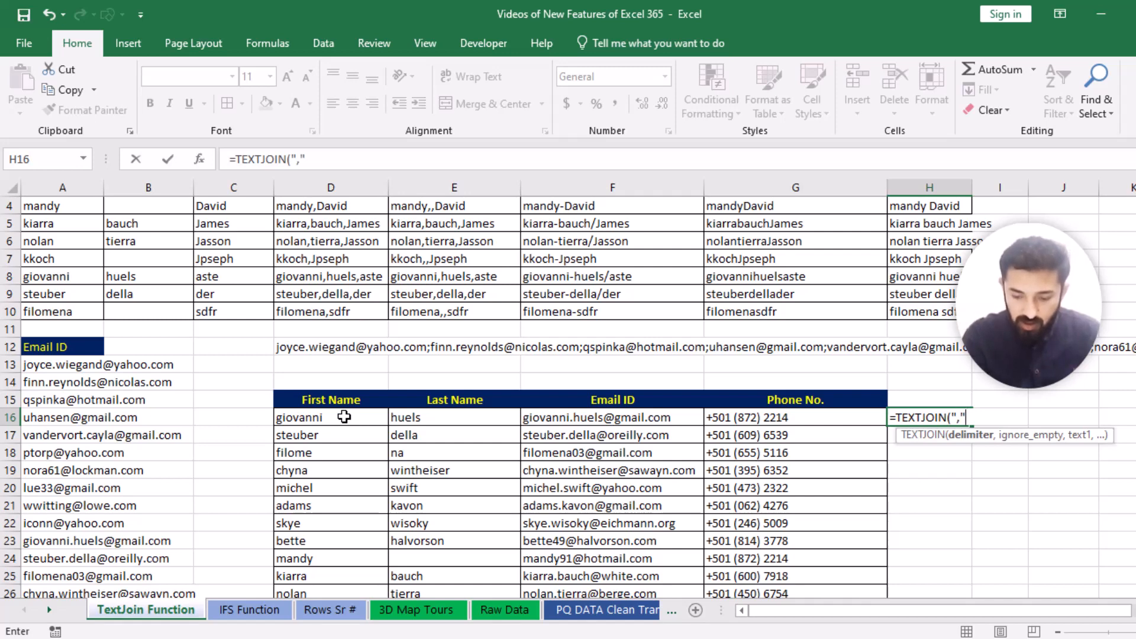
Complete the H16 formula with ignore_empty TRUE and the contact fields D16:G16 as the text range.
type(",t")
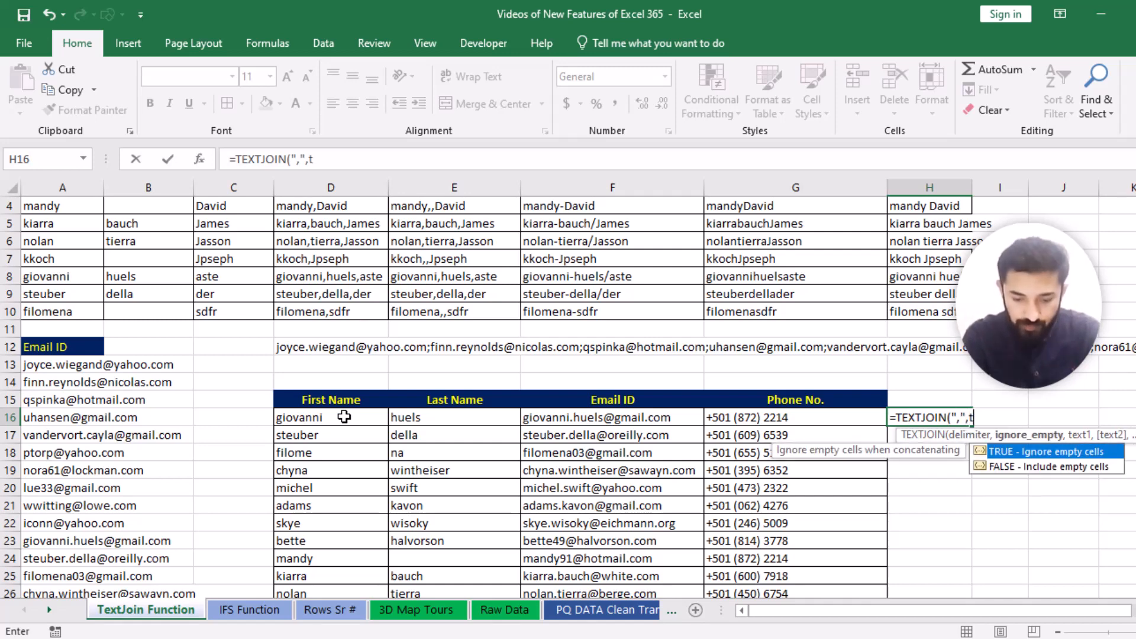
type("rue")
key("Tab")
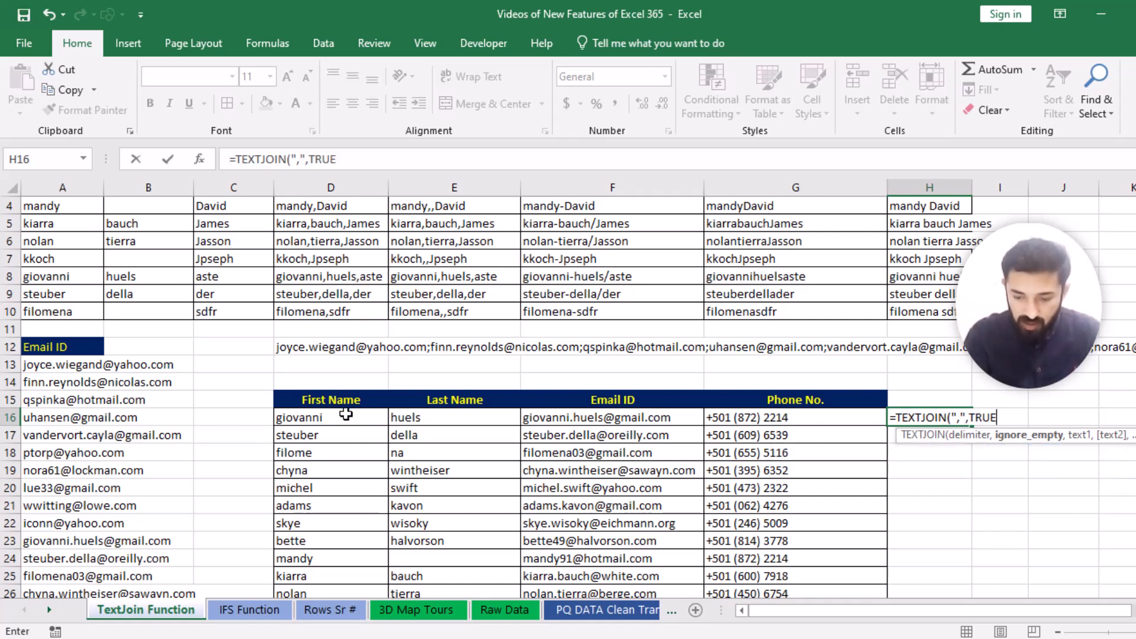
type(",")
left_click_drag(326, 419, 848, 424)
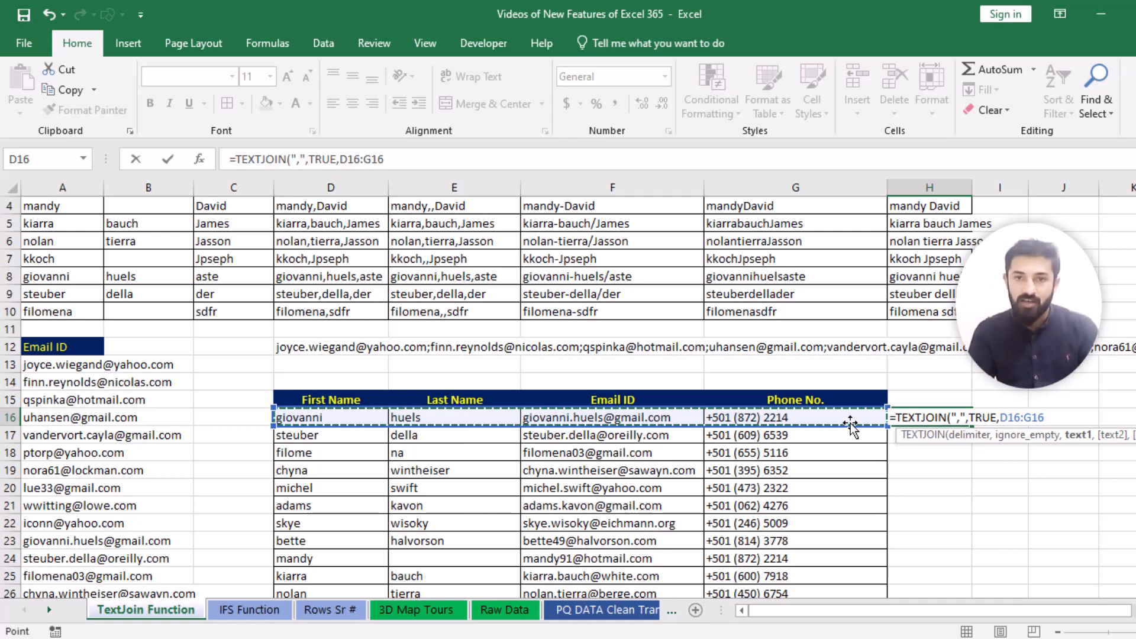
key("Return")
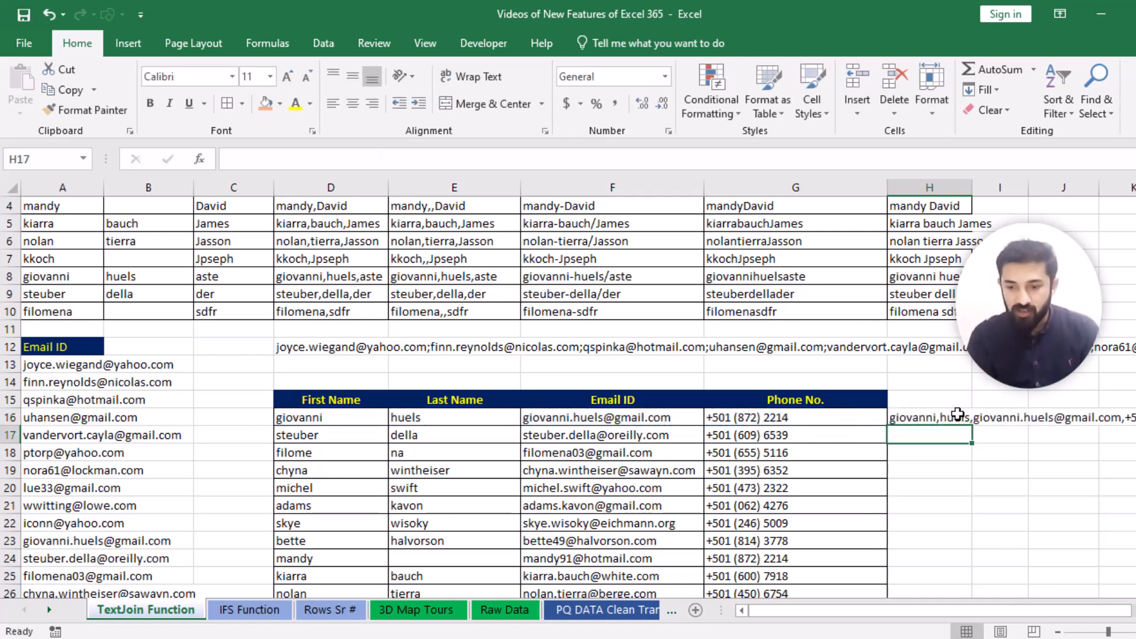
Fill the H16 TEXTJOIN formula down column H for all remaining rows of the contact table.
left_click(945, 418)
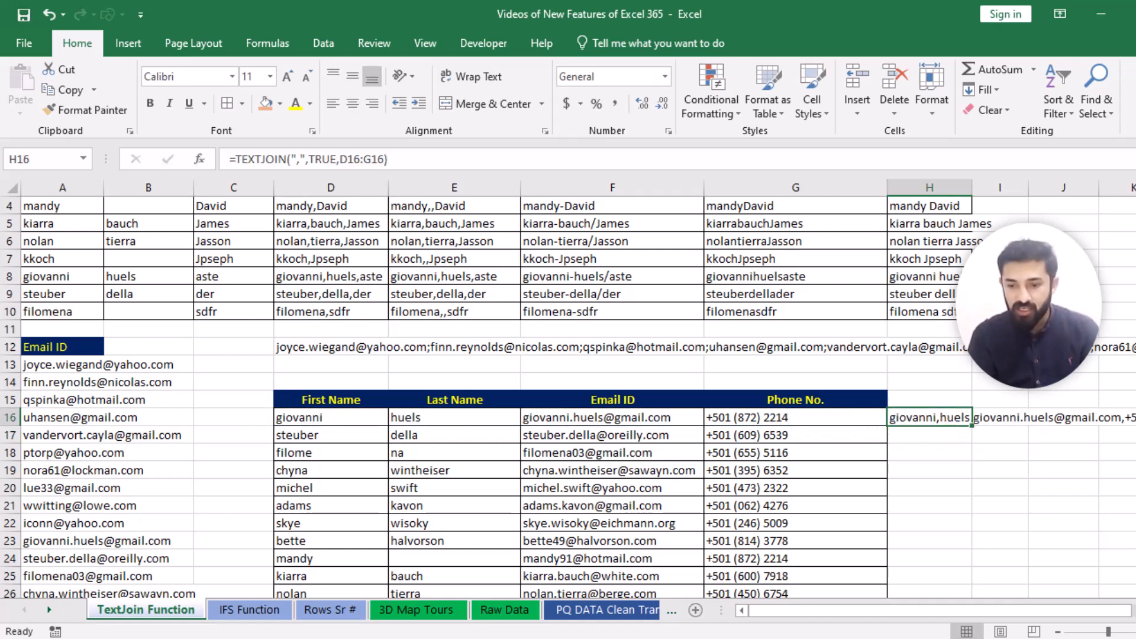
left_click_drag(1006, 612, 1042, 612)
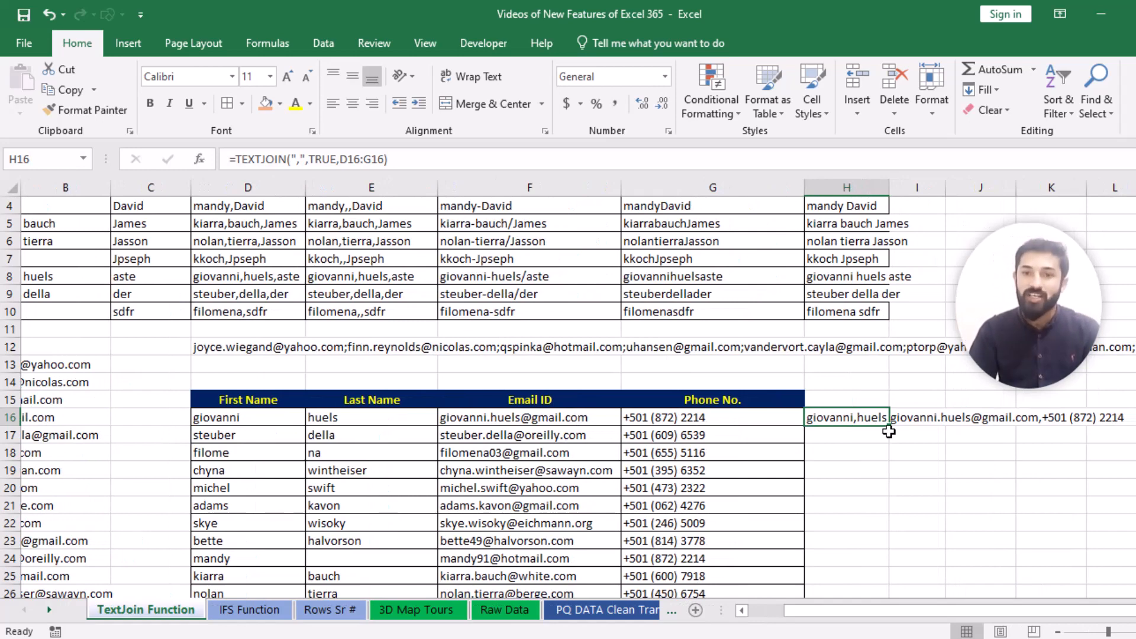
double_click(889, 432)
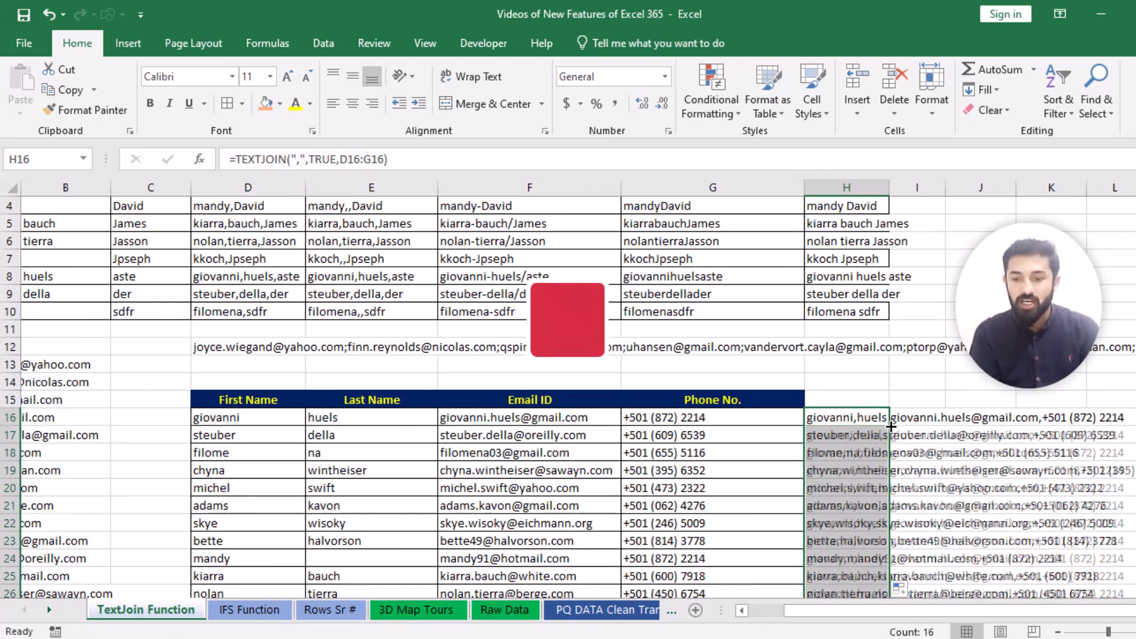
scroll(890, 429, "down", 7)
scroll(891, 429, "up", 7)
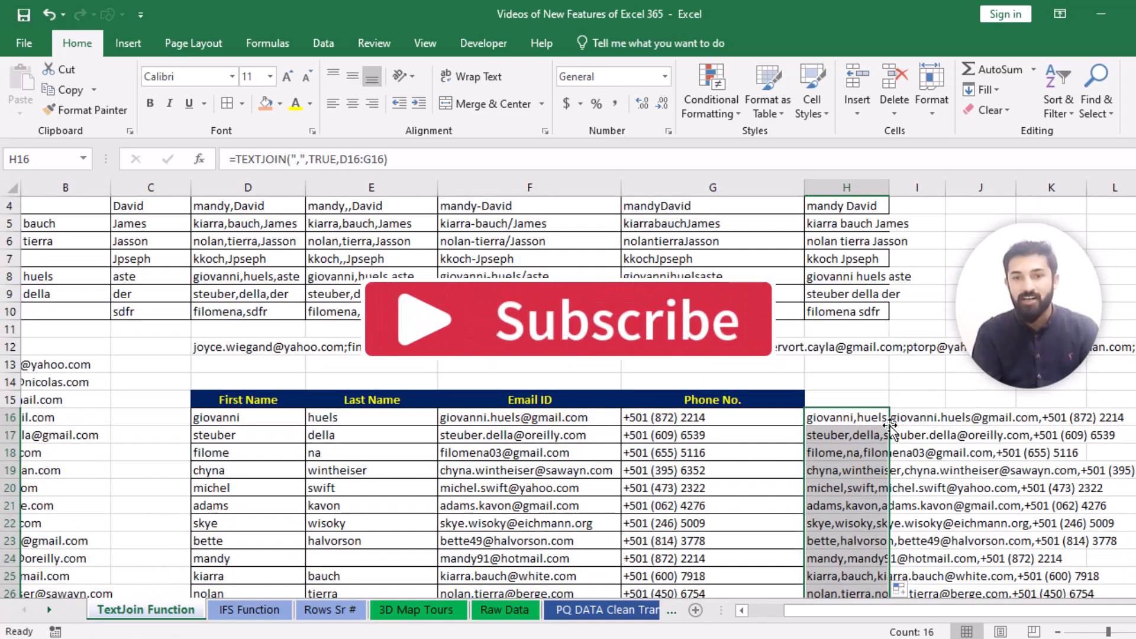